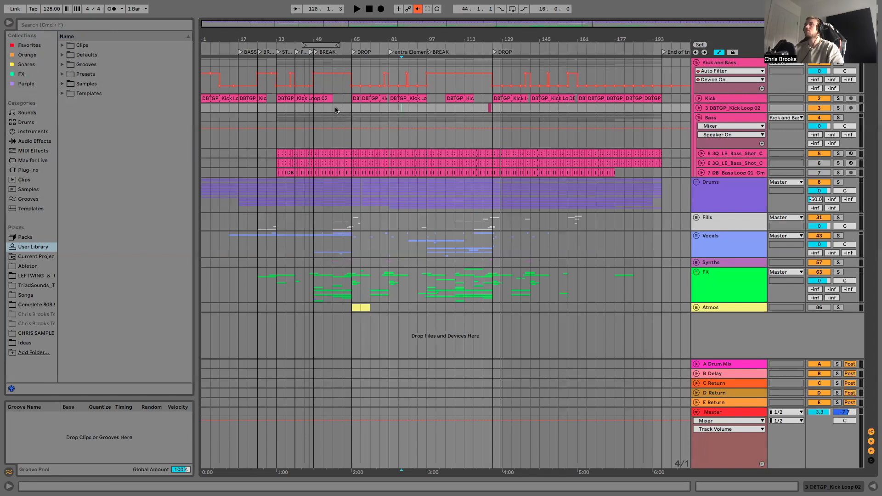
- Set the fixed grid to 1/2 and play the arrangement from bar 94.3, through the second break into the drop
click(419, 112)
right_click(419, 112)
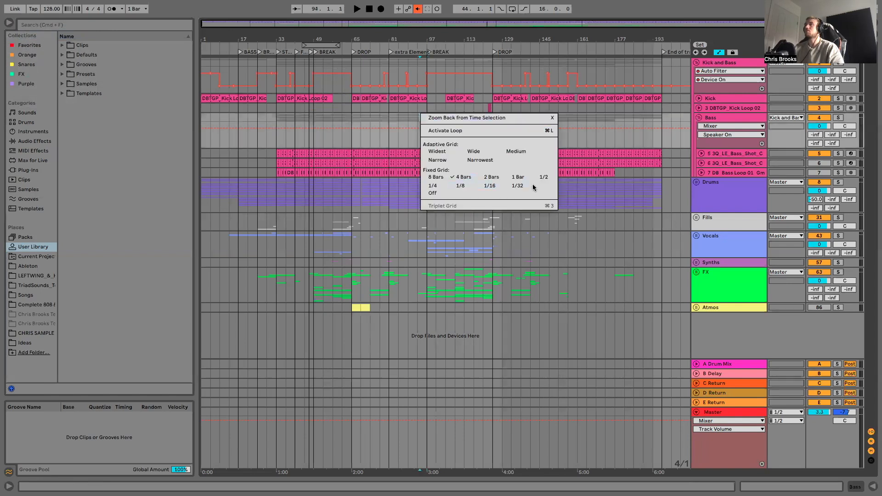
click(543, 177)
click(420, 109)
key(space)
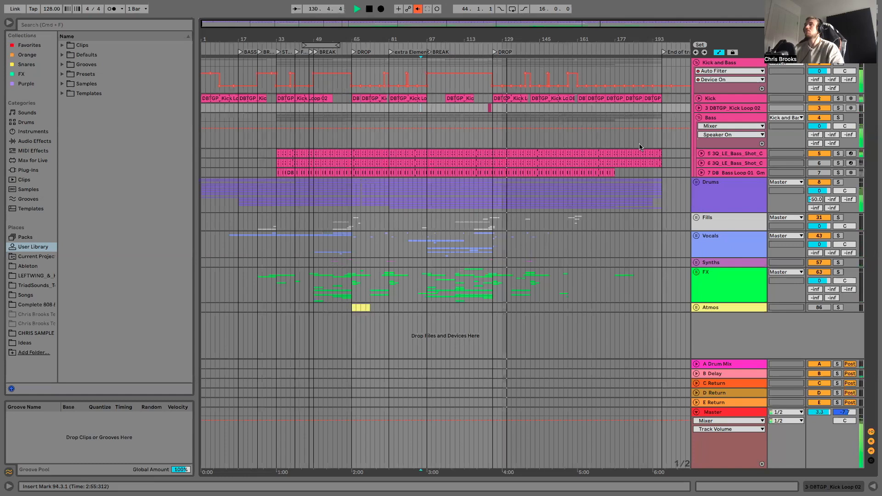
key(space)
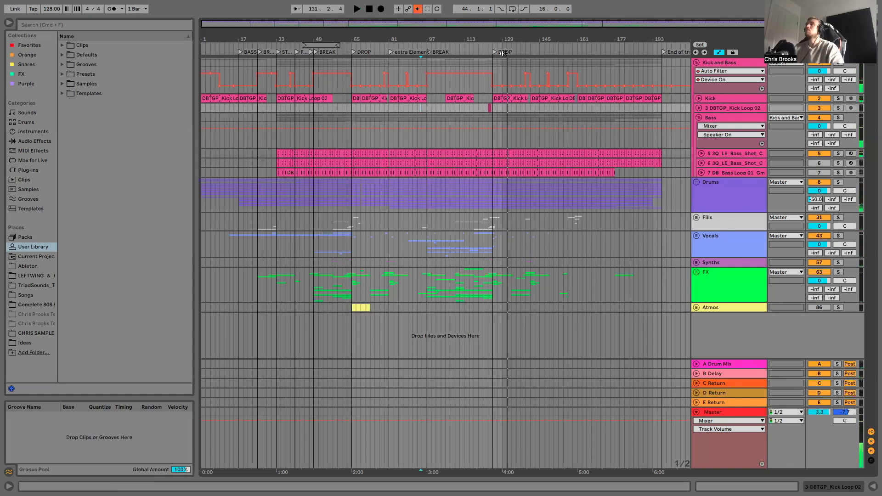
- Set the fixed grid to 4 bars and unfold the FX group to show its individual tracks around the second break
drag(484, 39, 412, 121)
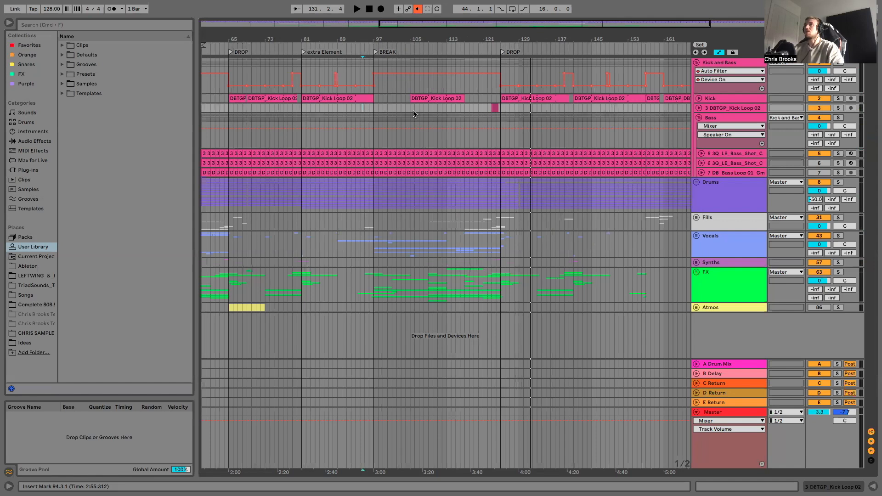
right_click(413, 114)
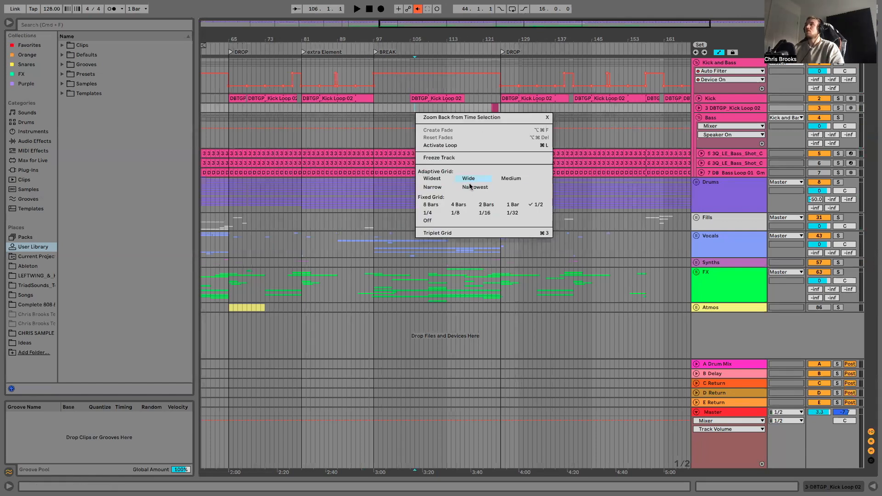
click(458, 204)
scroll(462, 199, left, 1)
click(696, 272)
scroll(668, 273, down, 5)
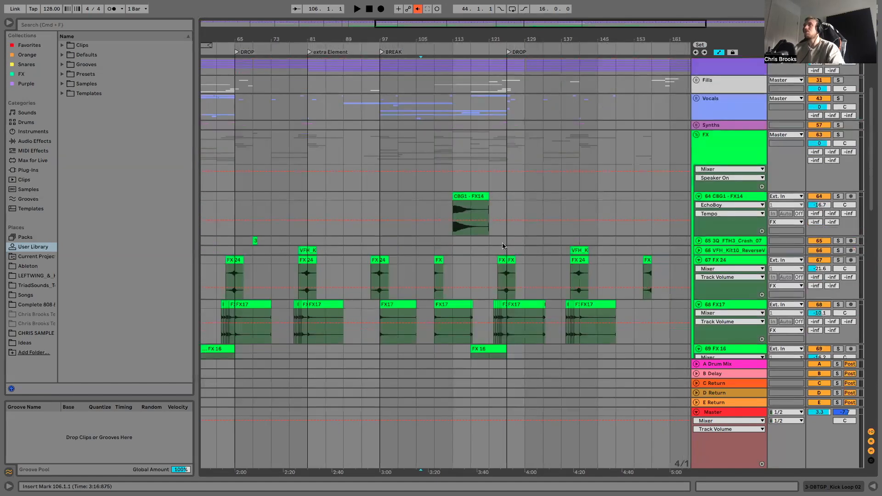
scroll(503, 239, down, 1)
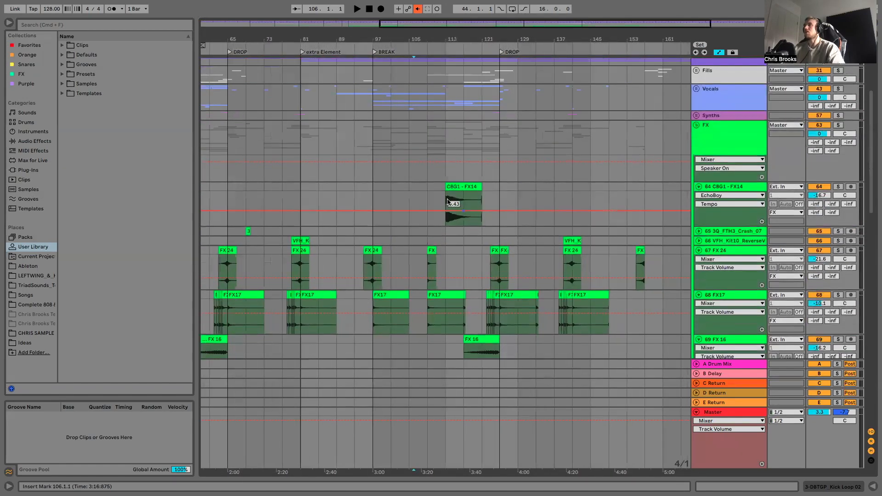
- Set the fixed grid to 1 bar, solo the FX17 track and audition its clip from bar 109
click(450, 201)
scroll(413, 257, down, 1)
right_click(409, 252)
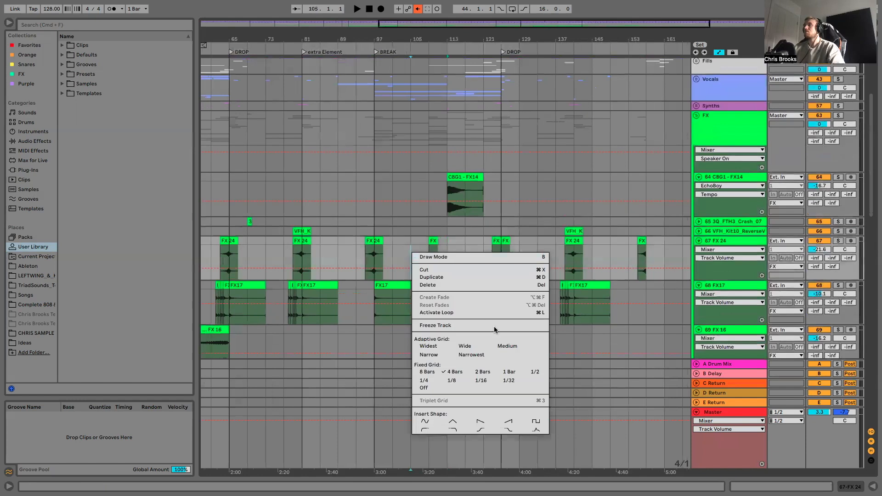
click(509, 379)
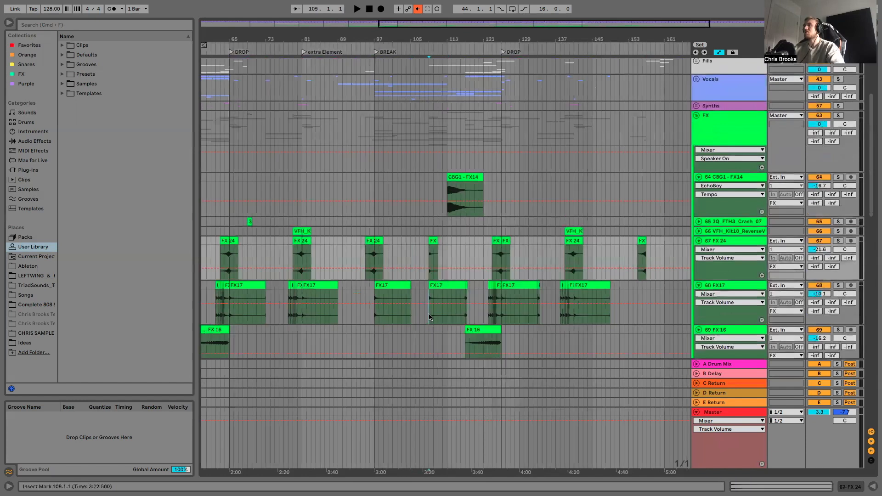
click(428, 299)
key(space)
click(838, 285)
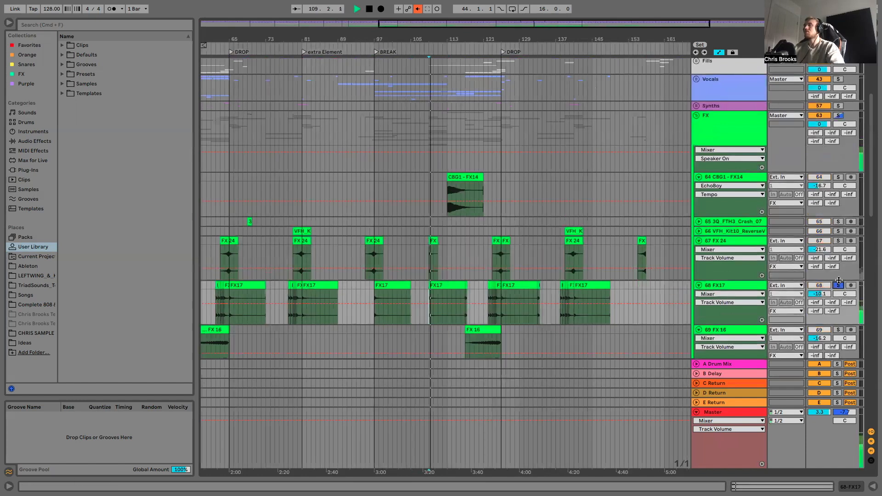
key(space)
- Solo the BLV25_Stretch_FX track and audition its clip in the second break from bar 101
scroll(525, 261, down, 2)
scroll(525, 262, down, 1)
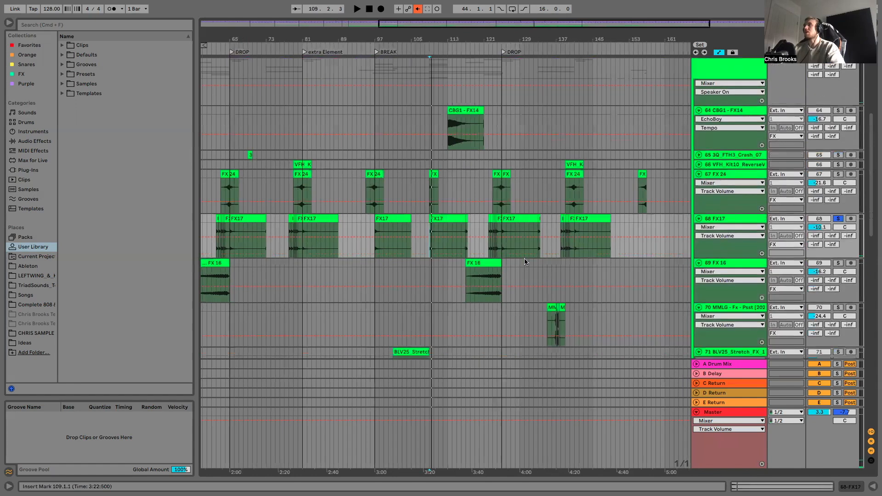
scroll(441, 275, down, 4)
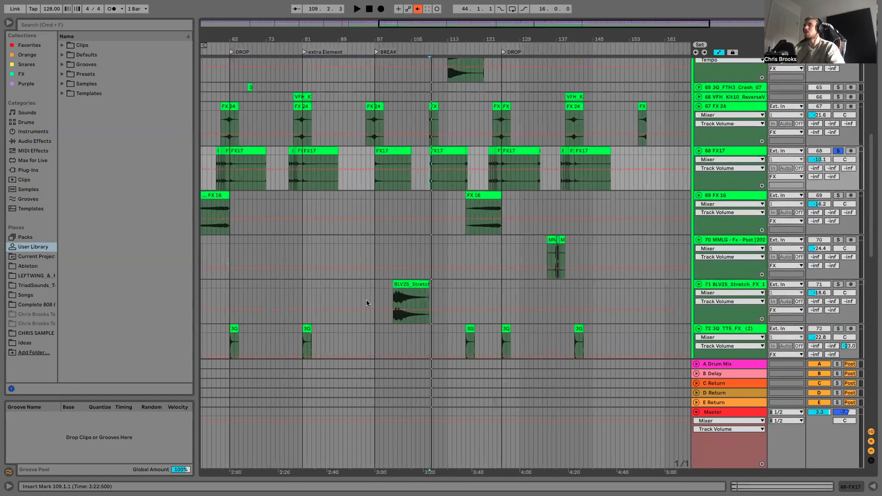
click(389, 294)
click(838, 284)
key(space)
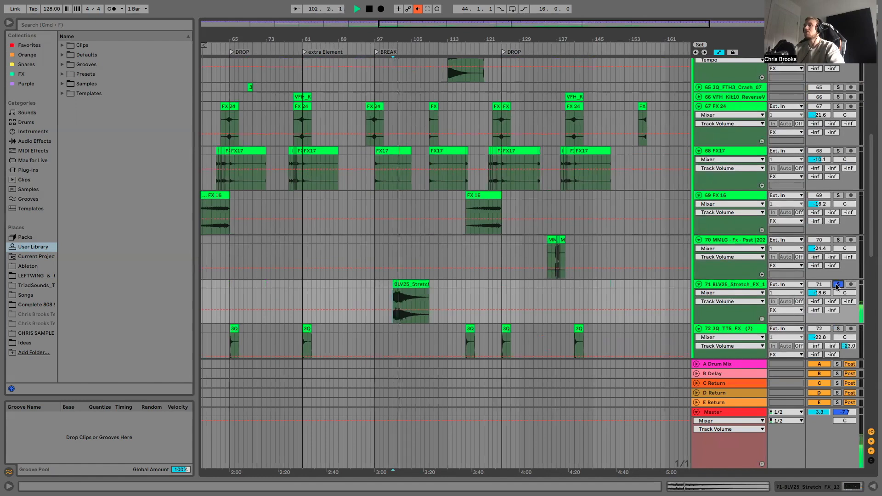
key(space)
- Solo track 77 DB_Fx_08 and audition its clip from bar 109
scroll(504, 234, up, 3)
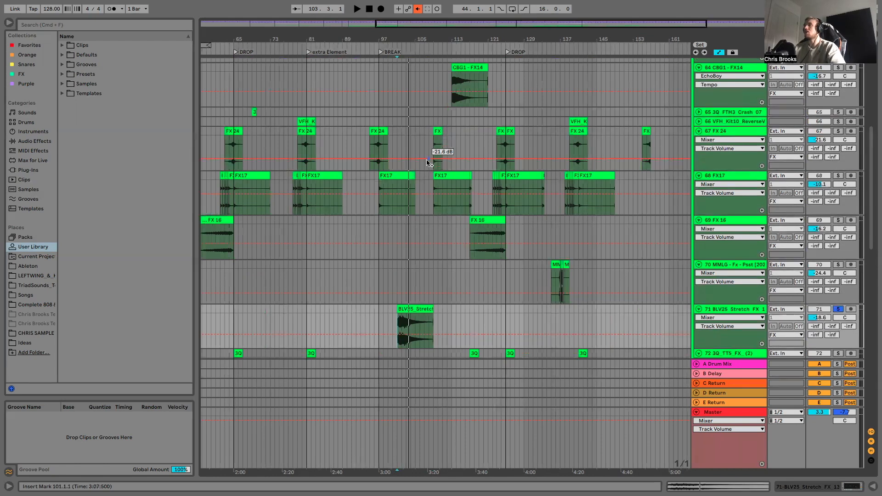
scroll(427, 163, down, 3)
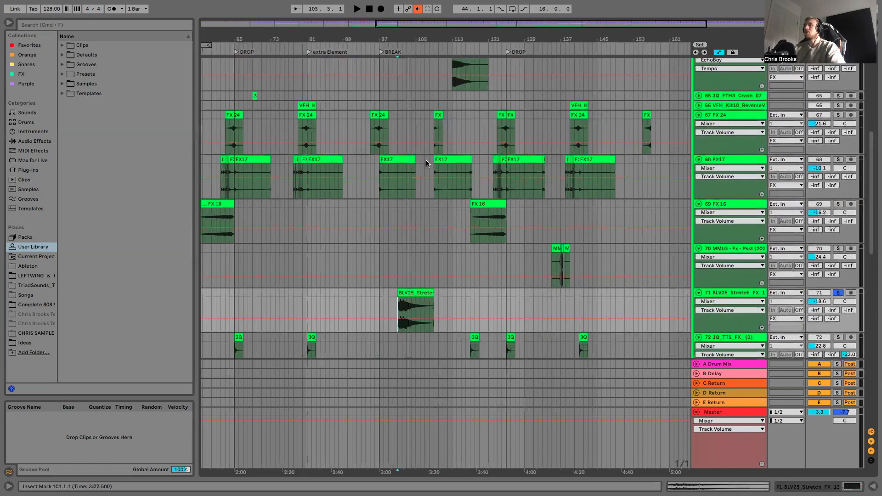
scroll(426, 163, down, 2)
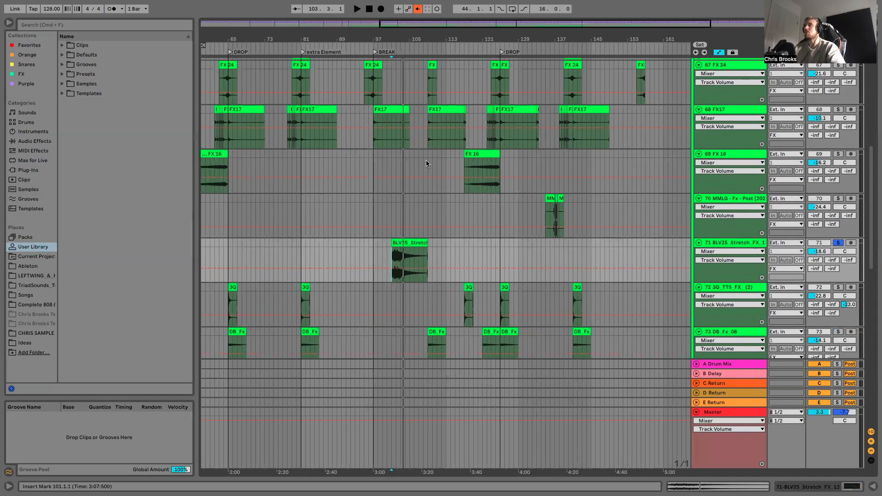
scroll(426, 163, down, 10)
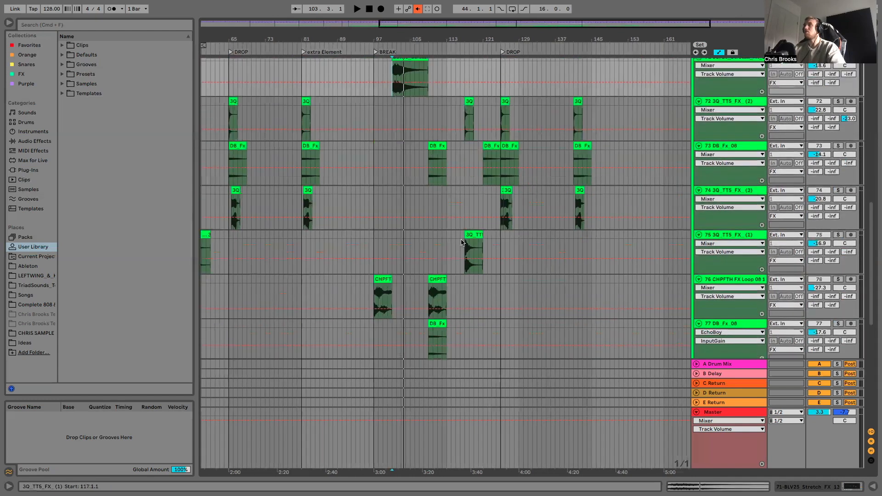
scroll(448, 287, down, 4)
click(426, 267)
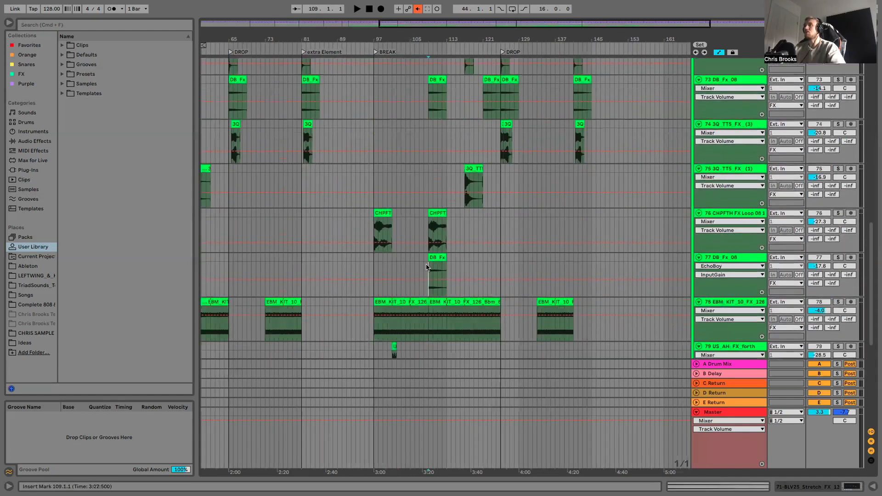
click(838, 258)
key(space)
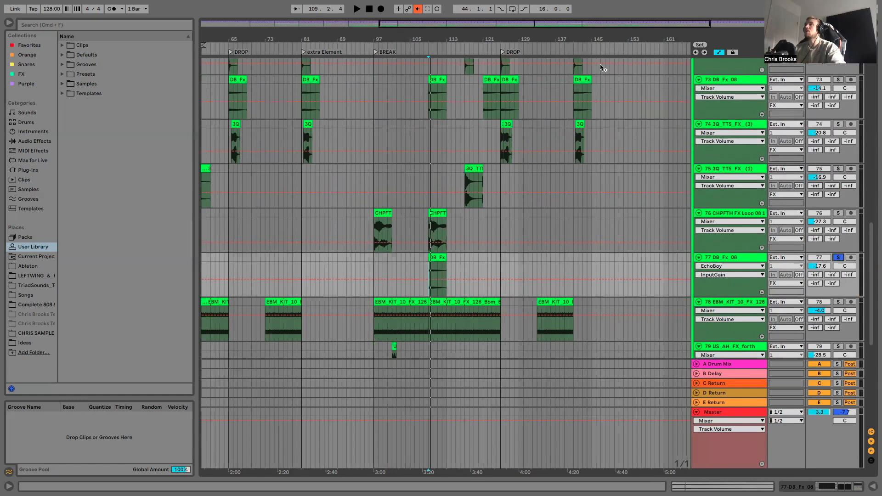
- Solo track 73 DB_Fx_08 and audition the clip that leads into the second drop
scroll(519, 92, up, 2)
scroll(483, 125, up, 1)
click(484, 127)
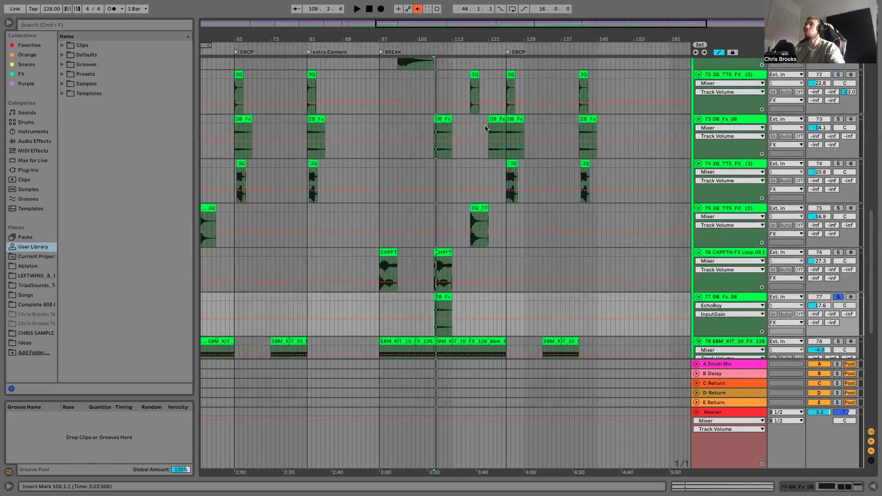
click(838, 119)
key(space)
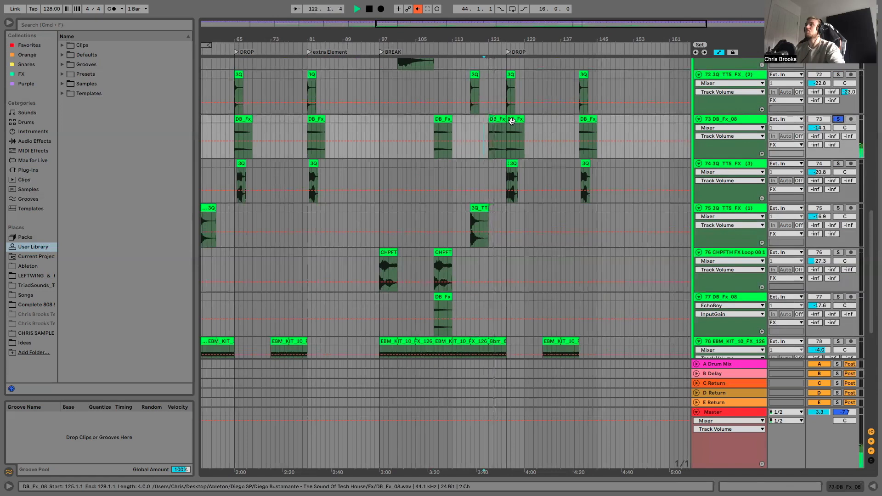
key(space)
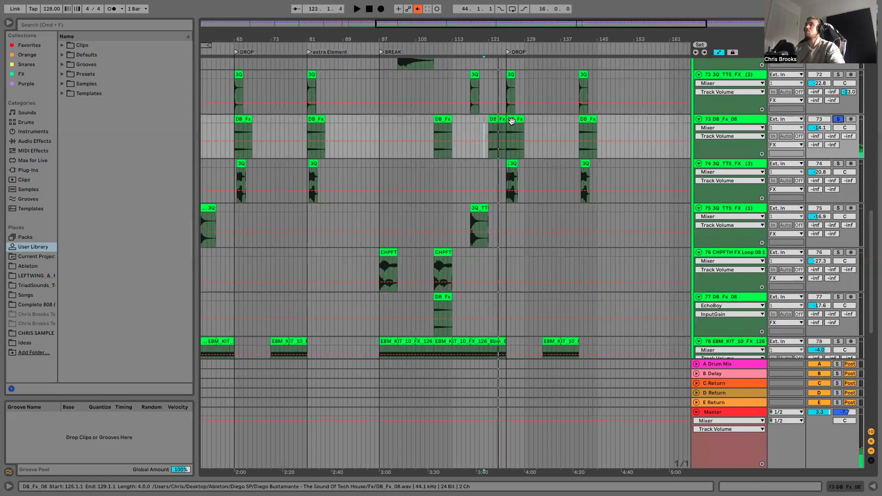
- Set the fixed grid to 4 bars and play the whole FX group soloed from bar 113
scroll(508, 131, up, 5)
right_click(481, 130)
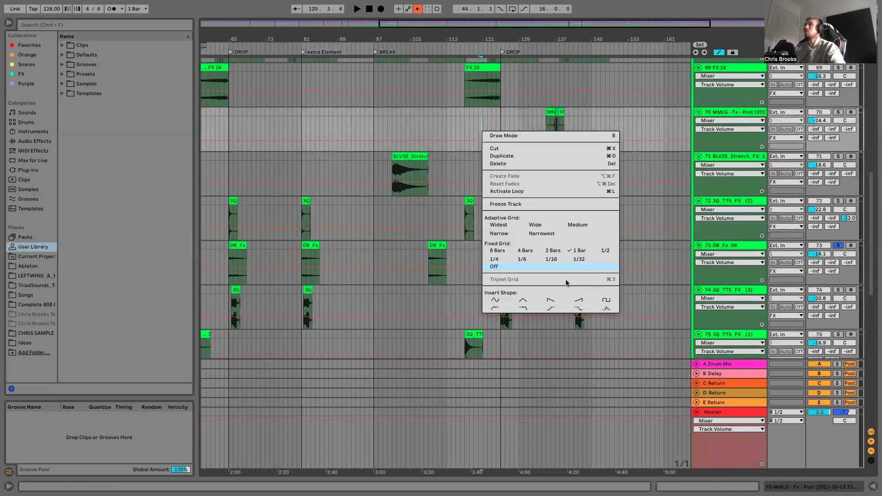
click(539, 239)
scroll(539, 237, up, 8)
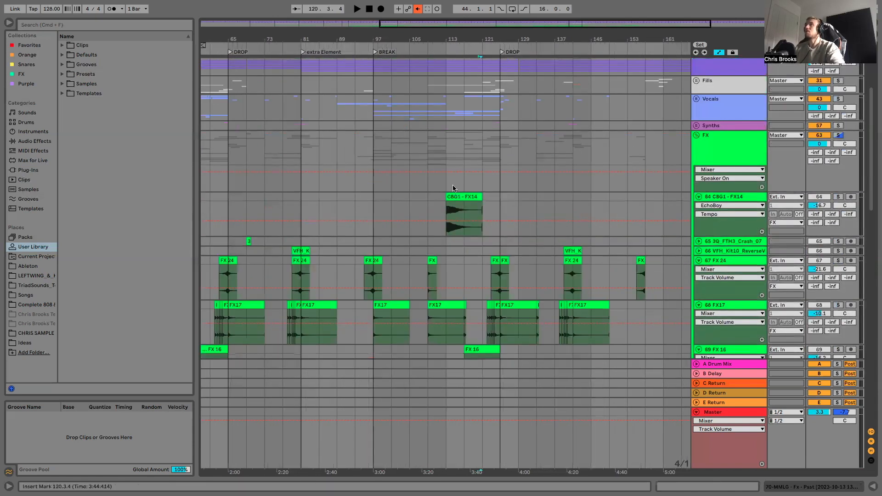
click(448, 187)
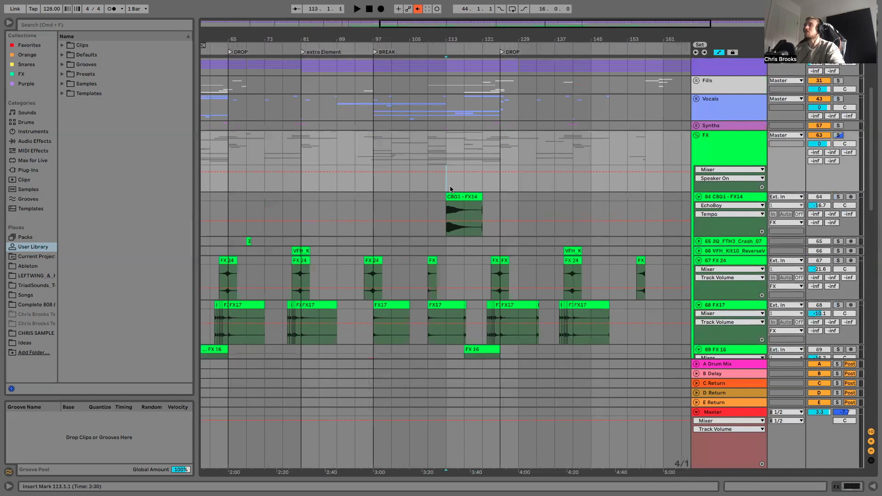
click(839, 135)
key(space)
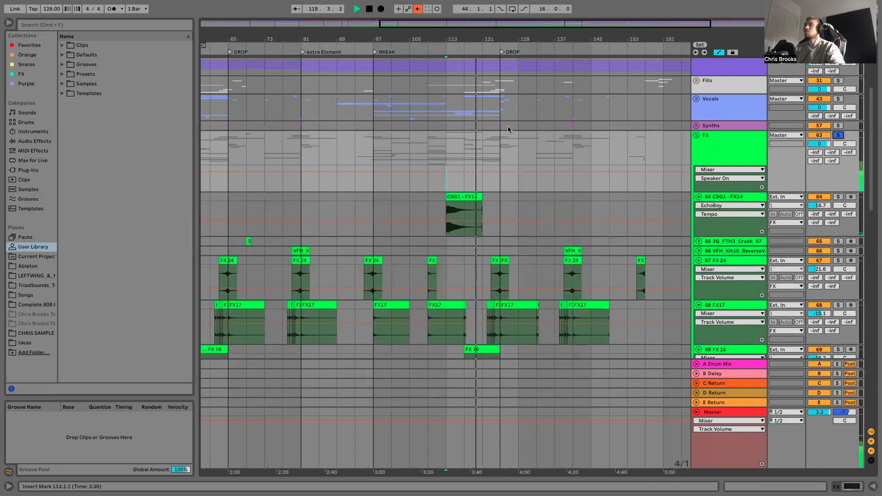
- Examine the FX tracks' clips around the second break and drop, stopping playback just after the drop
scroll(508, 126, down, 1)
scroll(509, 126, down, 10)
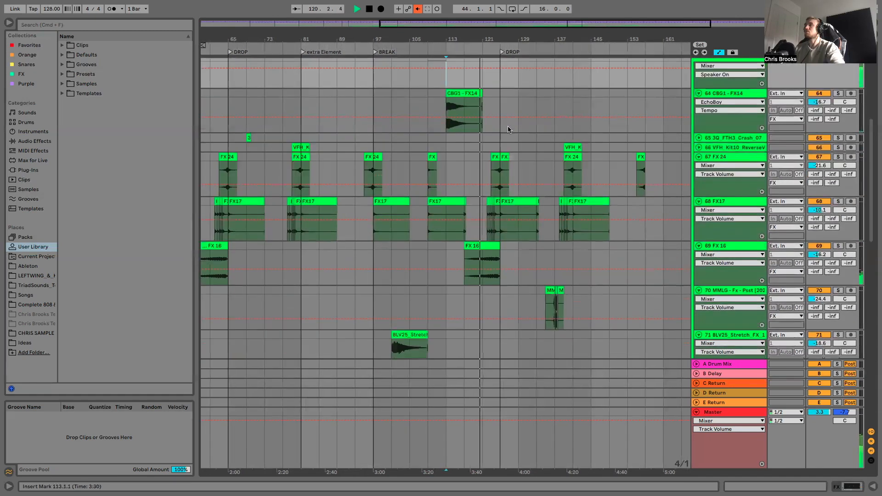
scroll(508, 129, down, 2)
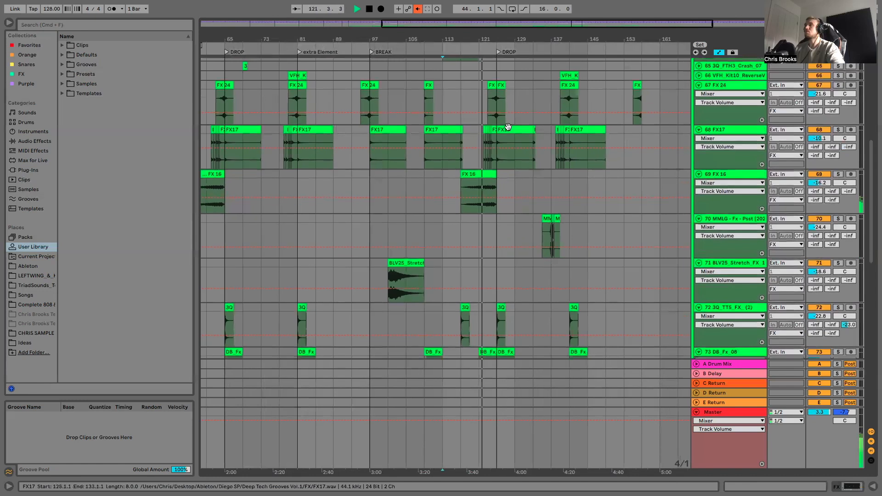
scroll(508, 125, down, 2)
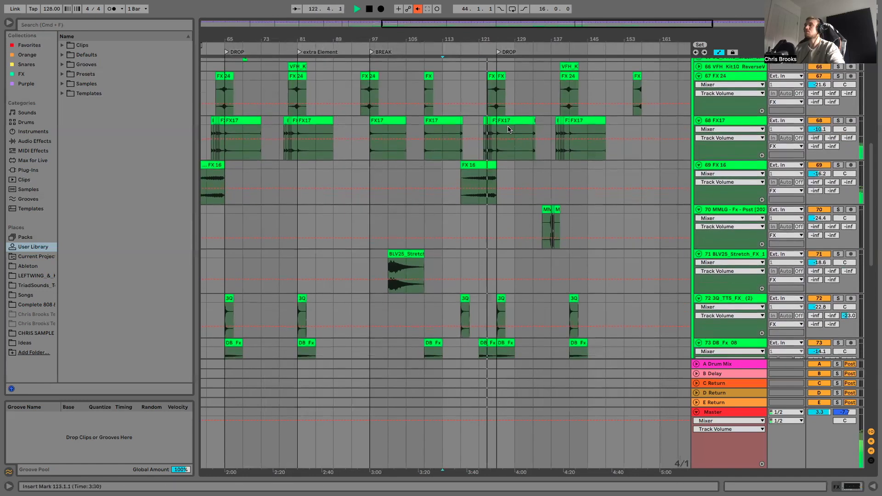
scroll(508, 129, down, 7)
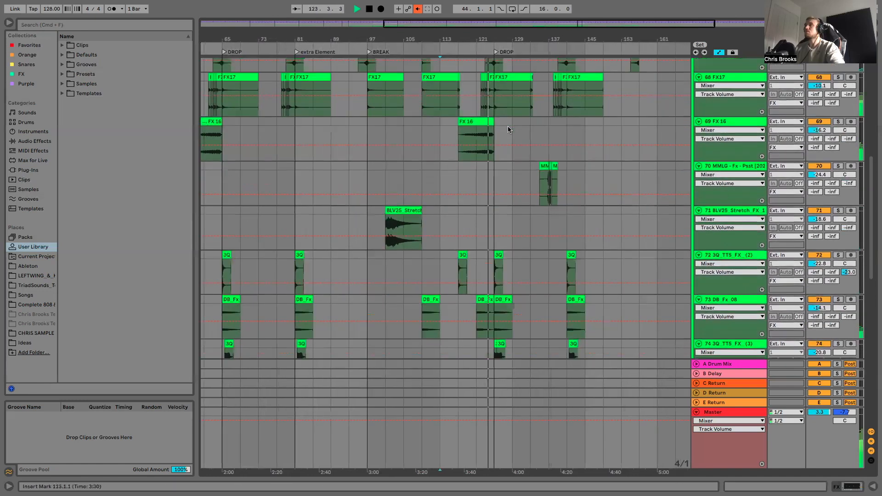
scroll(509, 127, down, 1)
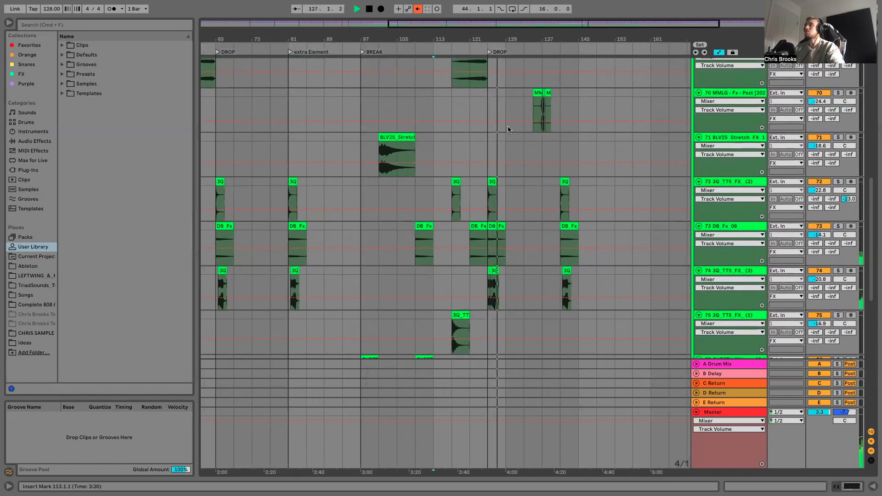
key(space)
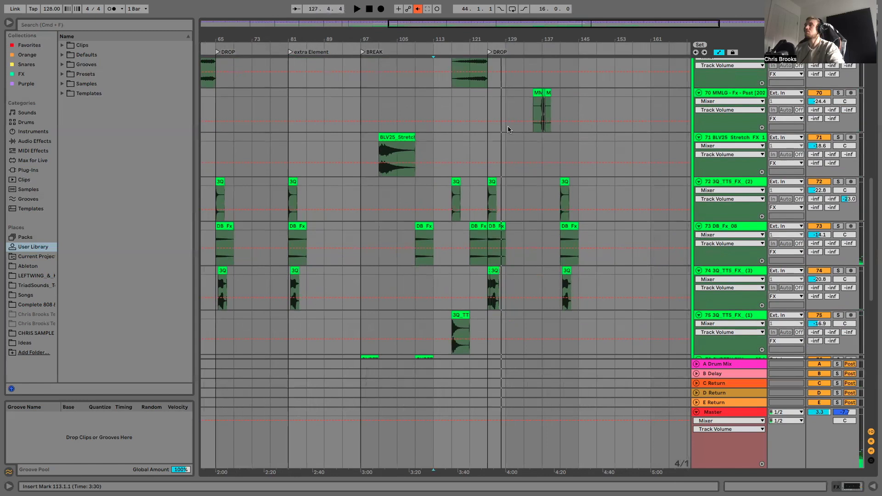
scroll(508, 130, down, 2)
scroll(508, 126, down, 5)
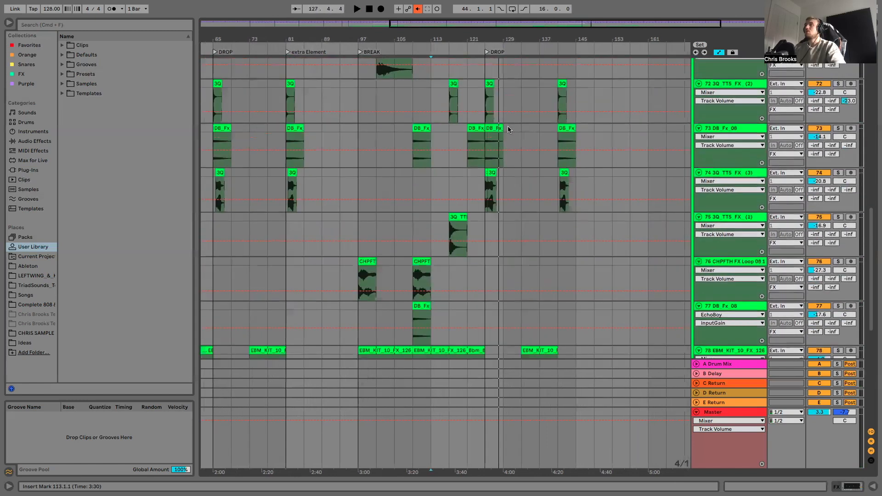
scroll(508, 126, down, 10)
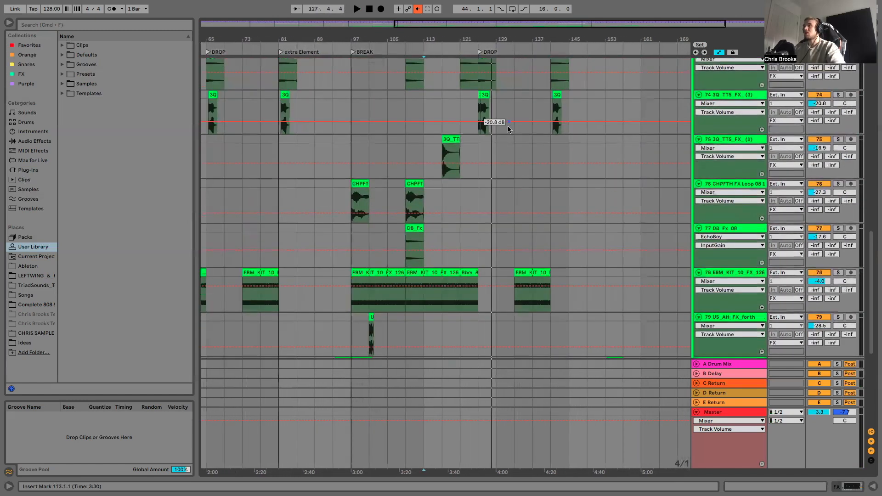
scroll(508, 129, up, 5)
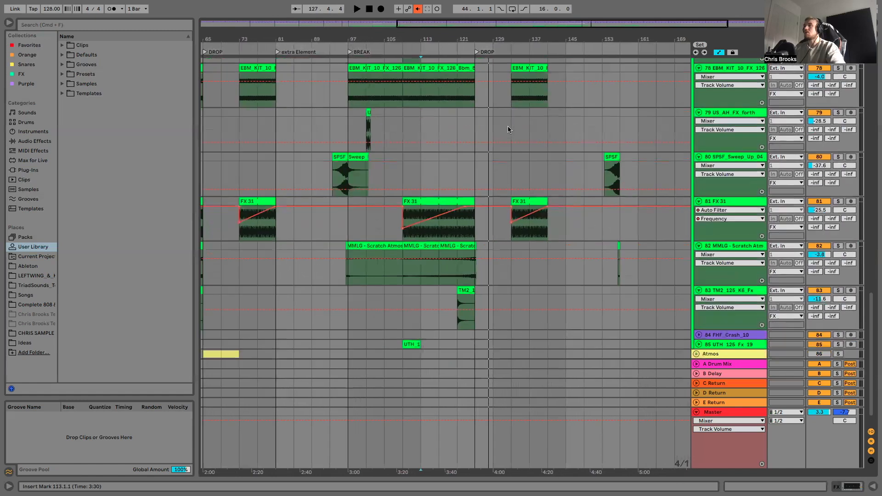
- Unfold the Fills group and select bars 117 to 121 on track 34 DB_Fill_09
scroll(508, 129, up, 10)
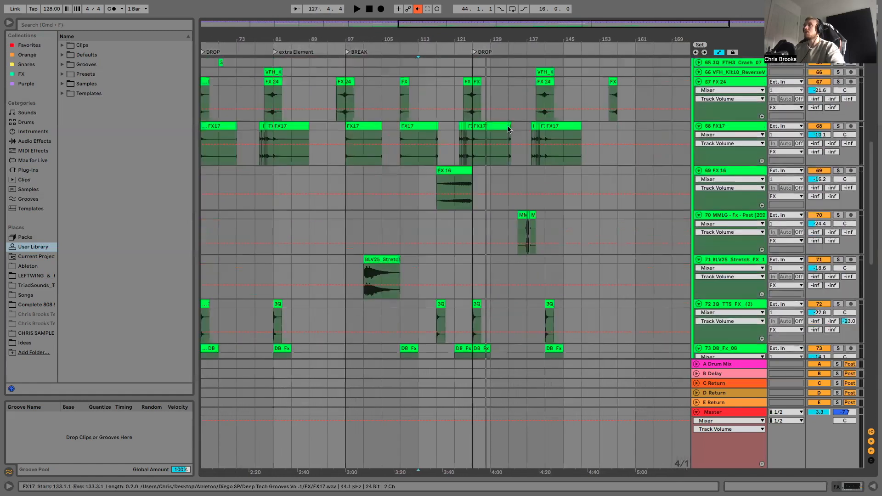
scroll(508, 129, up, 15)
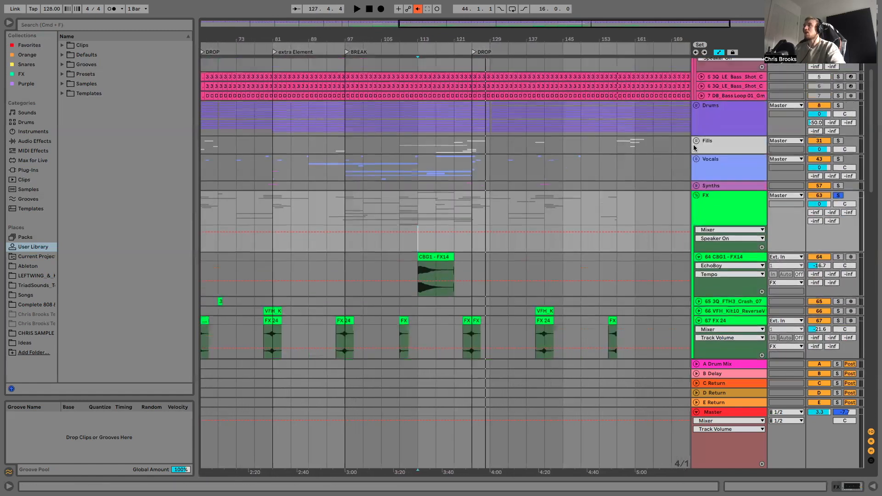
click(696, 142)
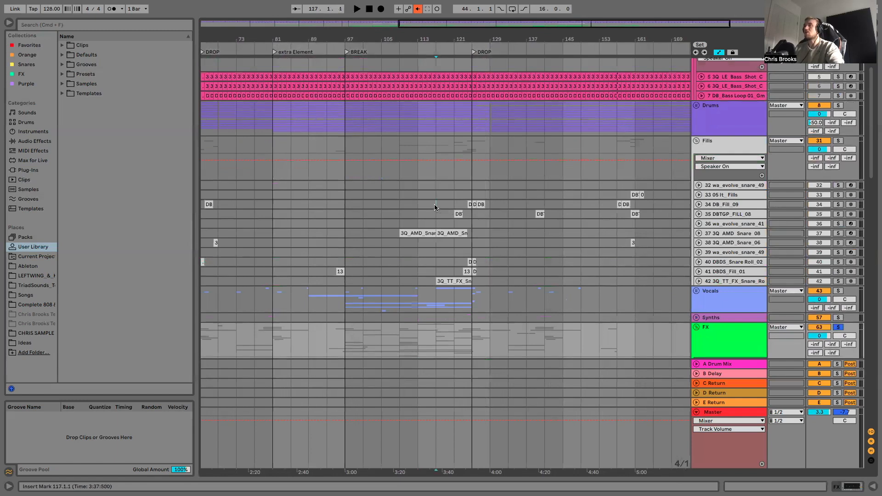
drag(434, 204, 459, 205)
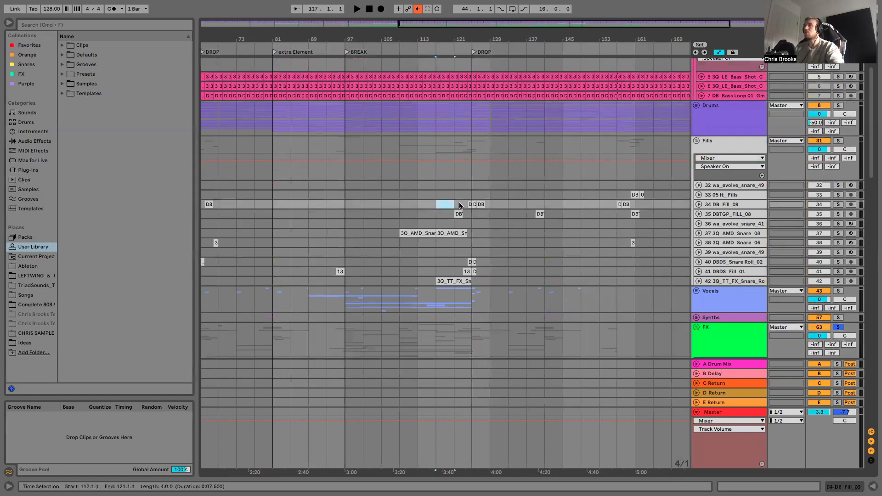
- Unfold and solo track 42 3Q_TT_FX_Snare_Roll_06, and play its clip from bar 117
click(698, 281)
click(744, 272)
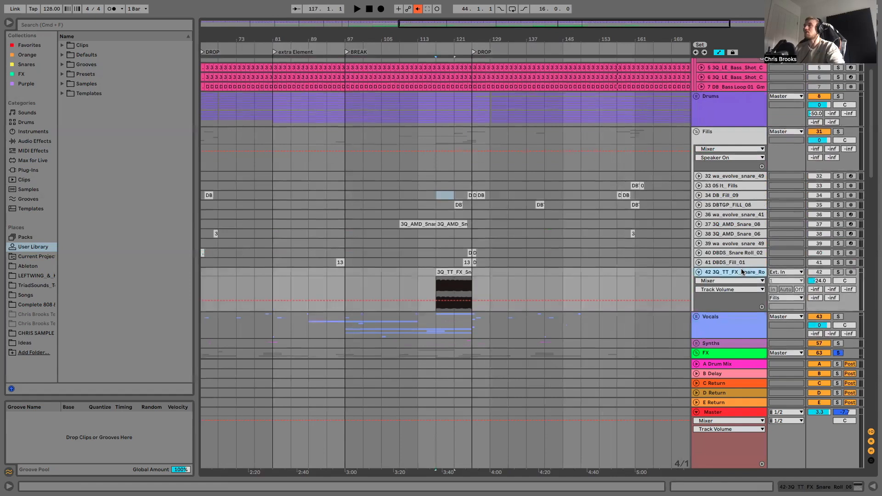
click(839, 273)
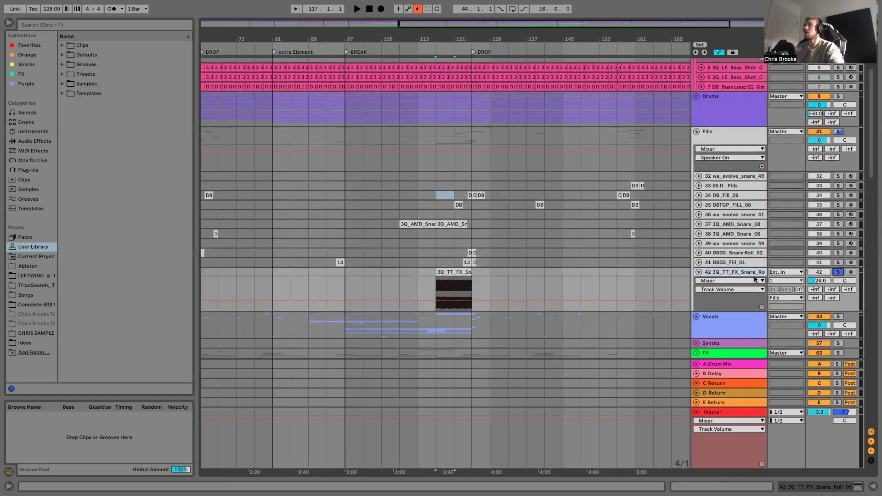
click(435, 286)
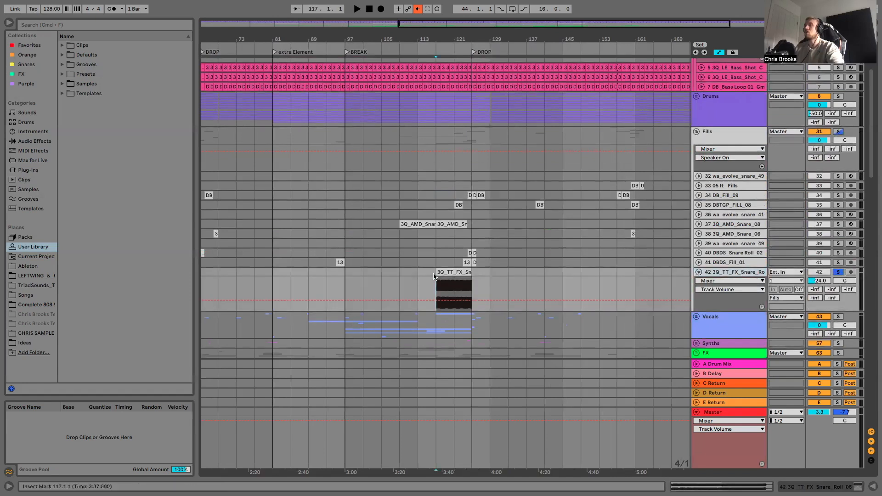
key(space)
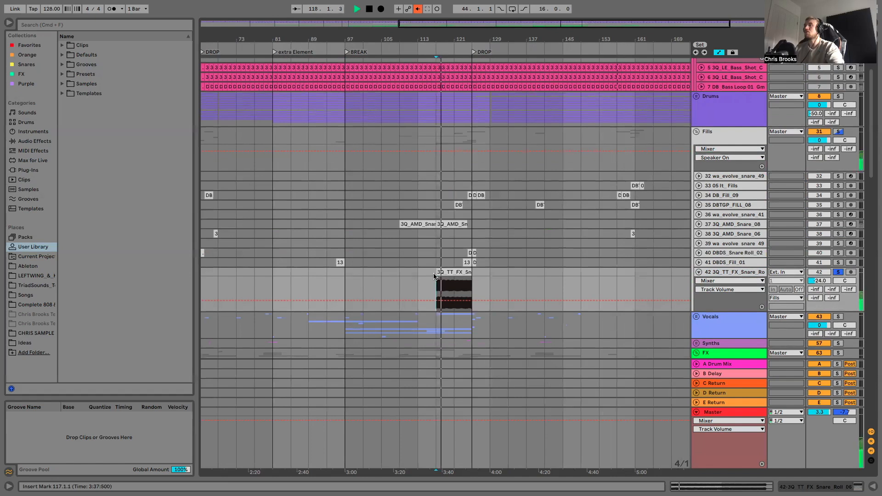
- Show track 42's device chain, replay its snare roll from bar 117, and place the insert marker at bar 121 before stopping
double_click(734, 272)
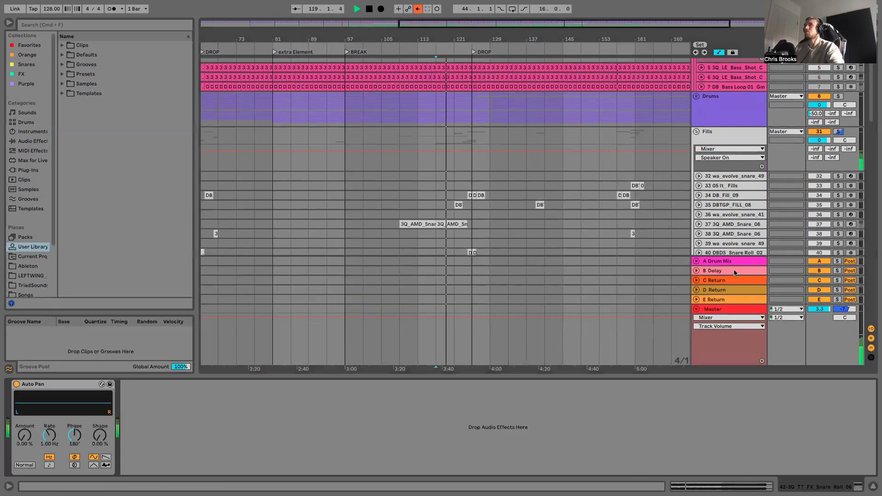
scroll(586, 212, down, 1)
scroll(586, 211, down, 3)
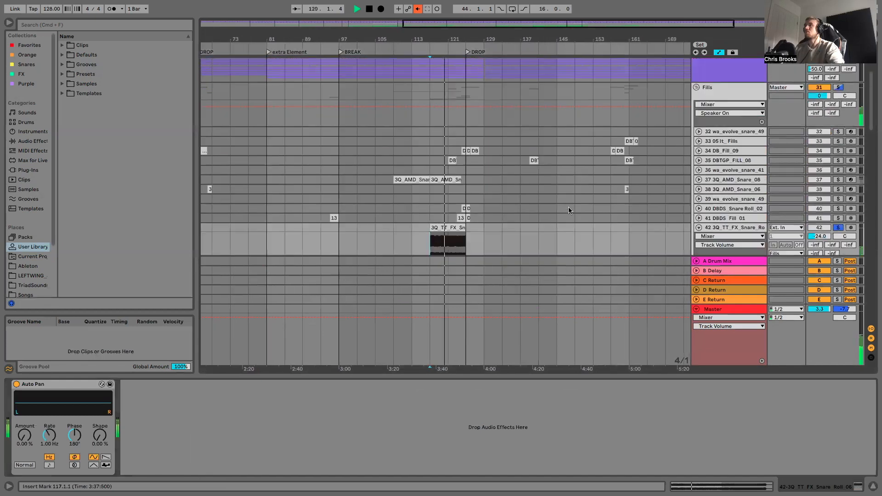
key(space)
key(space)
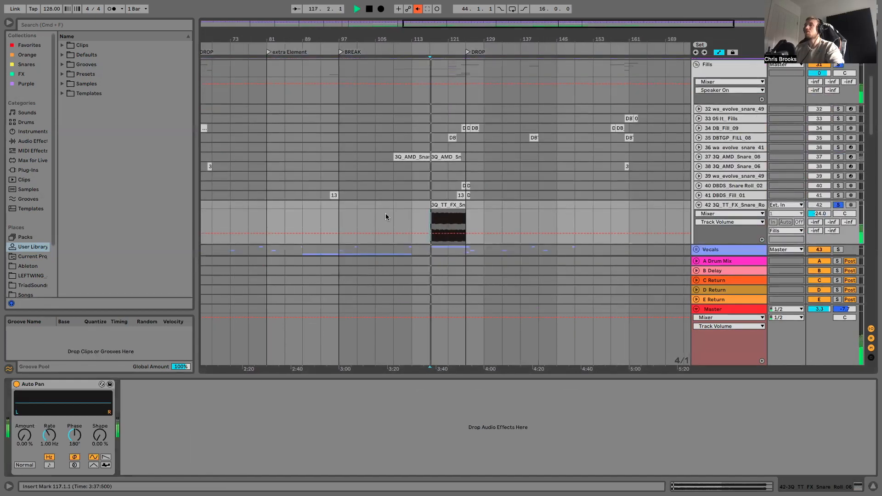
click(447, 185)
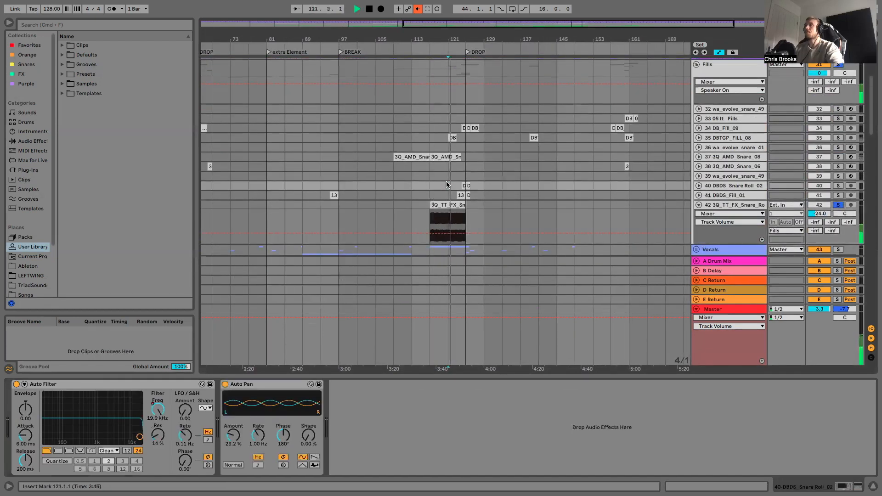
key(space)
scroll(564, 190, up, 2)
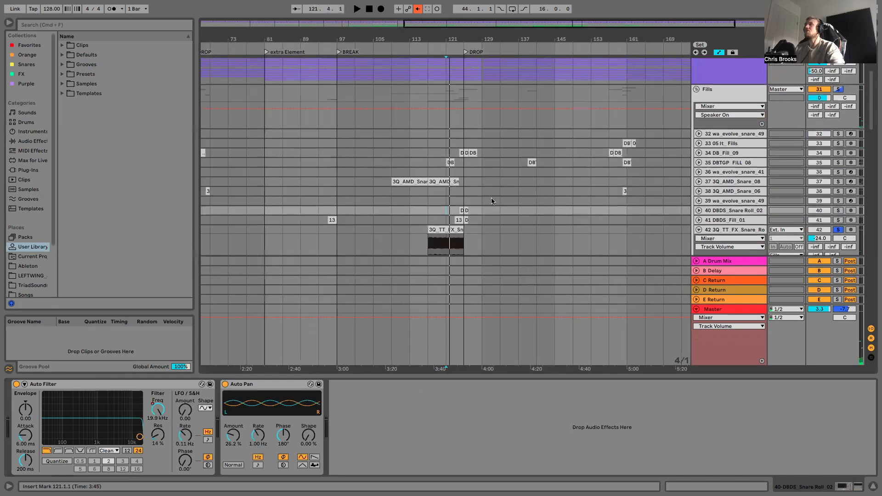
- Unfold tracks 41 up to 32 in the Fills group to show their waveforms and automation
click(699, 219)
click(699, 210)
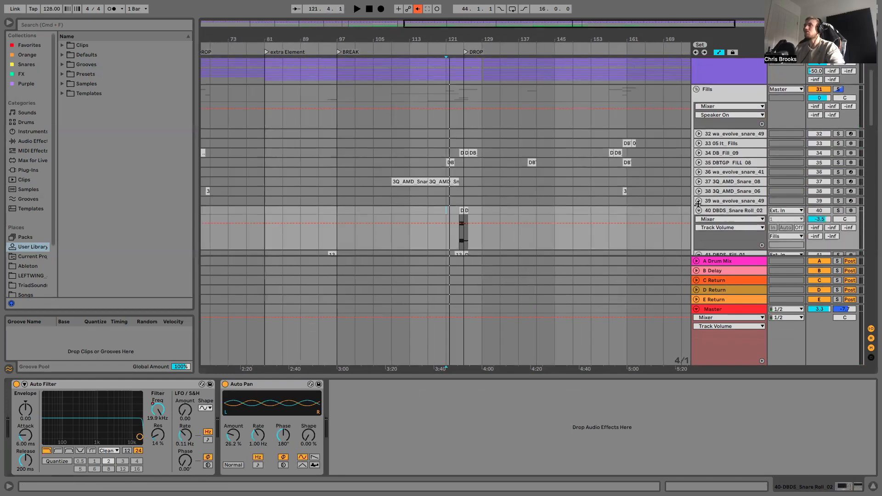
click(699, 201)
click(699, 192)
click(698, 182)
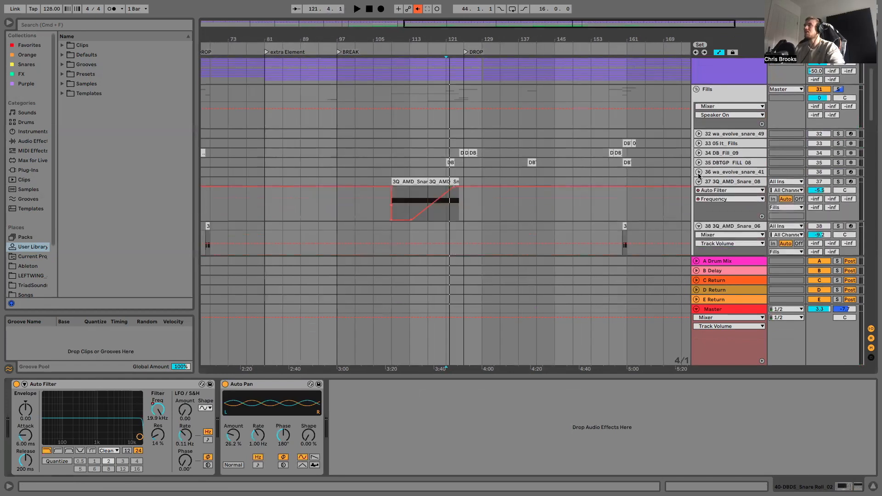
click(699, 172)
click(698, 163)
click(699, 153)
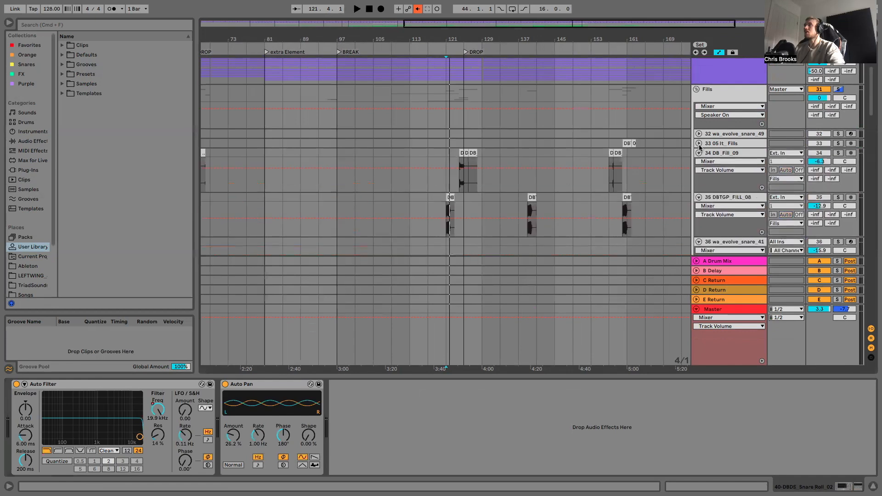
click(699, 143)
click(699, 134)
- Solo the whole Fills group and set the fixed grid to 1 bar
drag(466, 41, 465, 69)
scroll(468, 85, down, 8)
scroll(464, 95, down, 3)
scroll(538, 98, up, 15)
scroll(781, 145, down, 4)
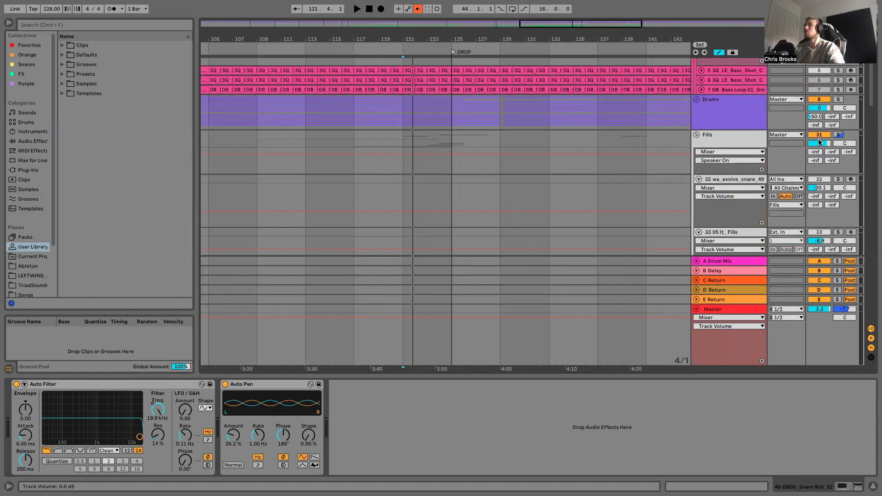
click(837, 135)
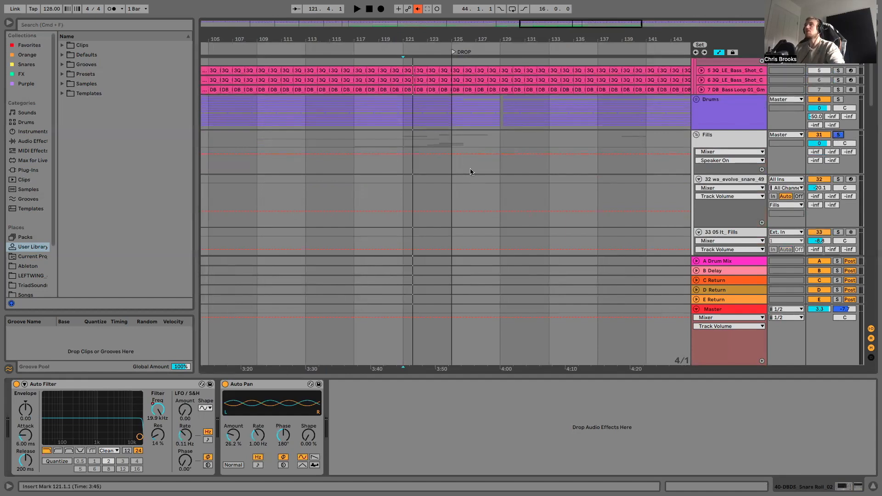
right_click(471, 171)
click(565, 264)
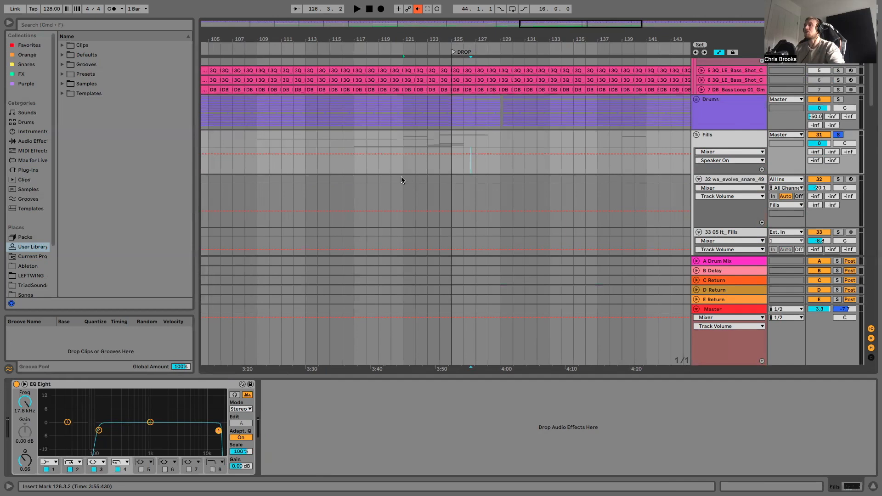
- Play the soloed Fills group from bar 121 into the drop
scroll(401, 177, down, 3)
scroll(401, 177, left, 2)
scroll(440, 133, right, 1)
click(440, 137)
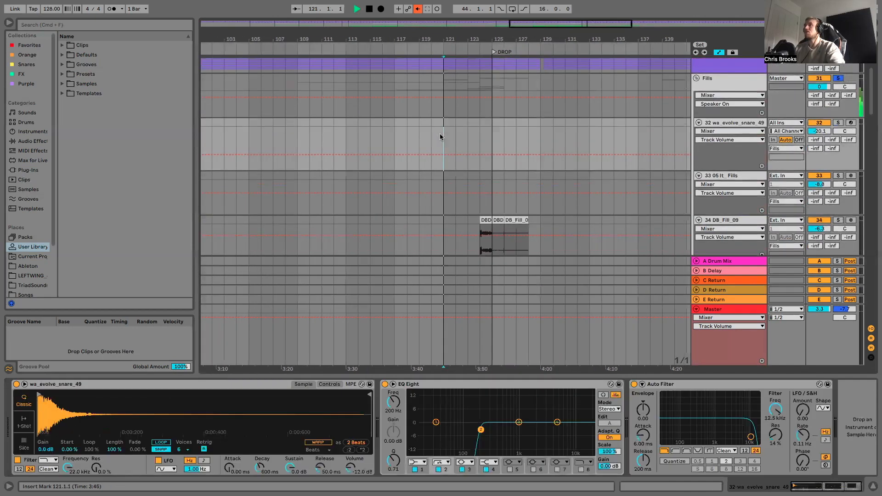
key(space)
- Examine the fill and snare clips on tracks 34 to 42 during playback, stopping just after the drop
scroll(443, 140, down, 1)
scroll(441, 170, down, 4)
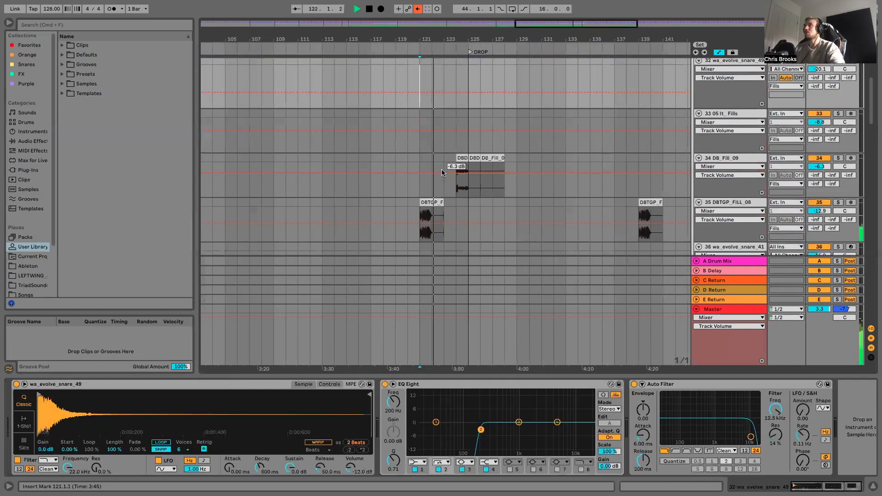
scroll(442, 173, down, 1)
scroll(442, 173, down, 5)
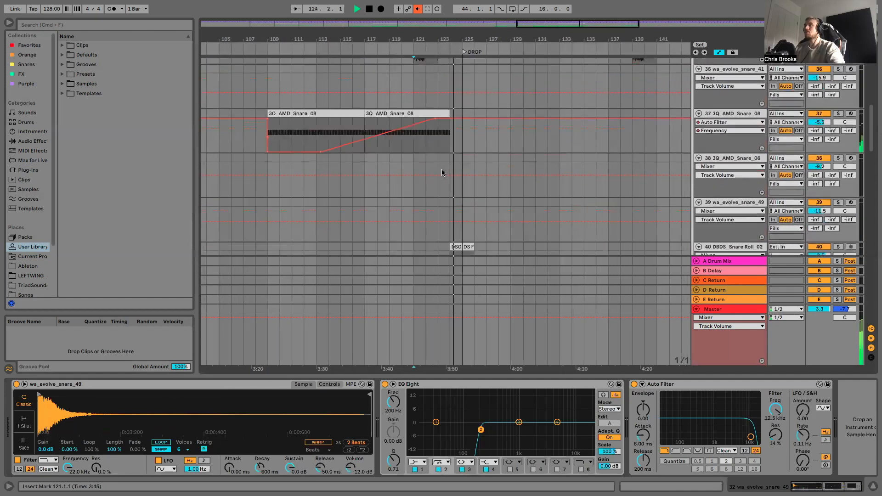
scroll(442, 173, down, 6)
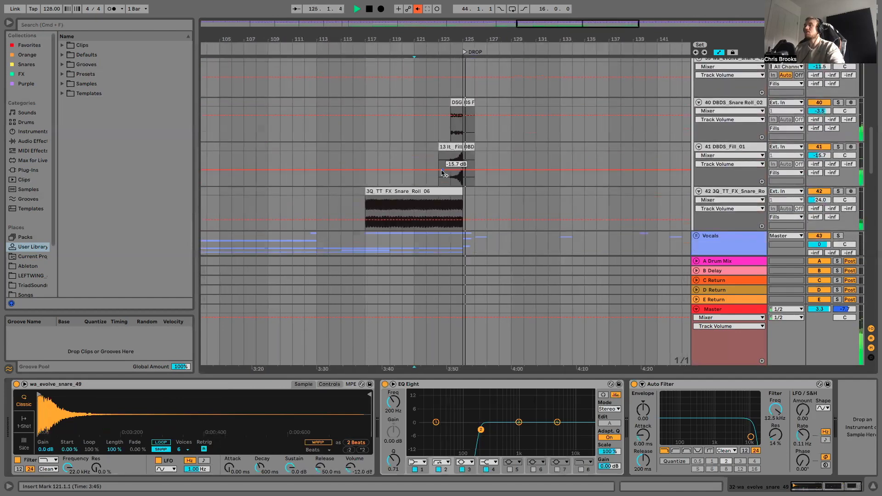
scroll(442, 172, up, 2)
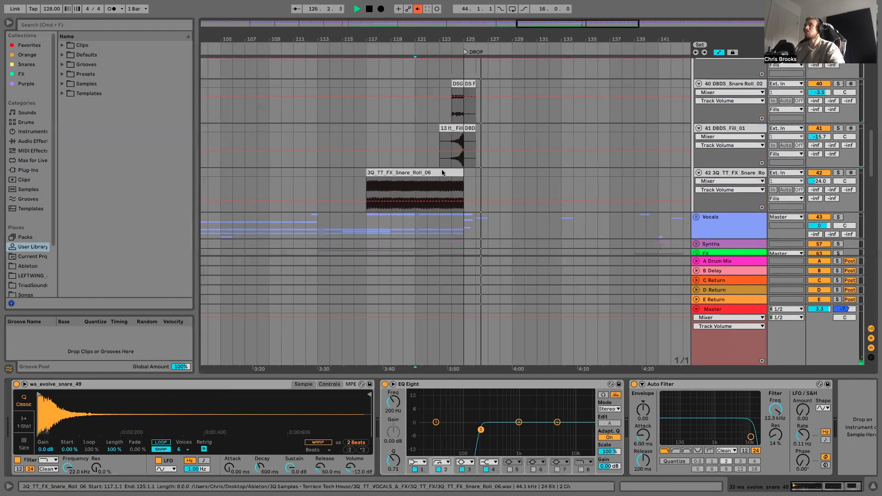
scroll(442, 172, up, 4)
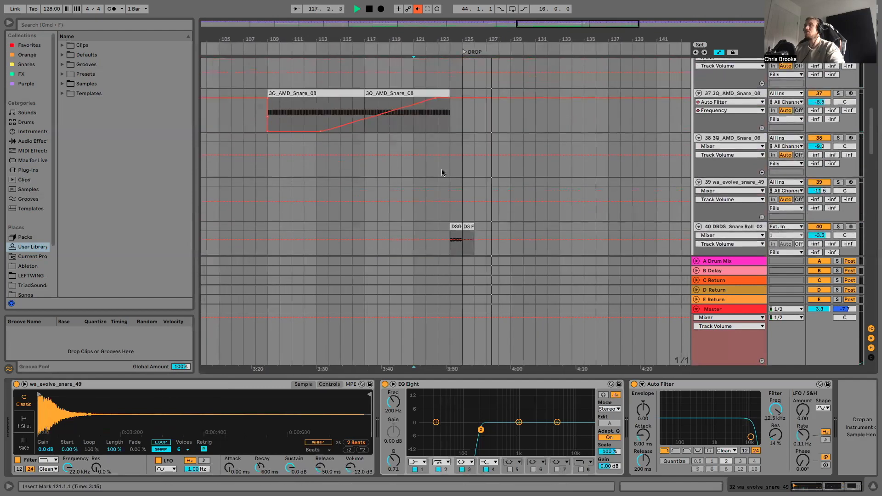
scroll(442, 172, down, 7)
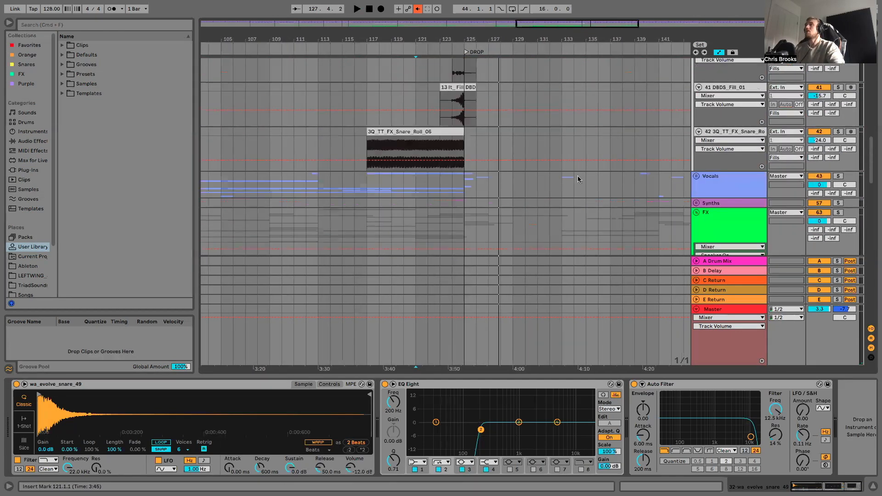
- Unfold the Vocals group to show the clips from the break to the drop, and set the fixed grid to 4 bars
click(697, 170)
scroll(700, 170, down, 7)
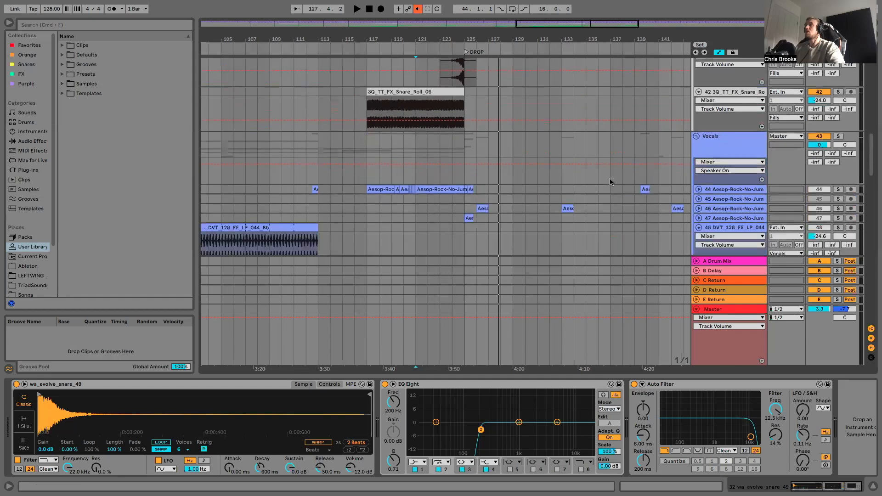
click(699, 168)
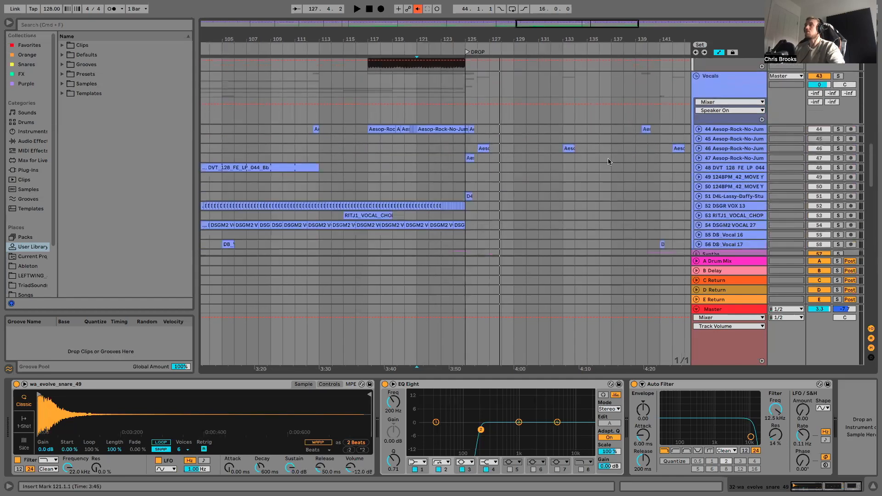
drag(456, 40, 454, 22)
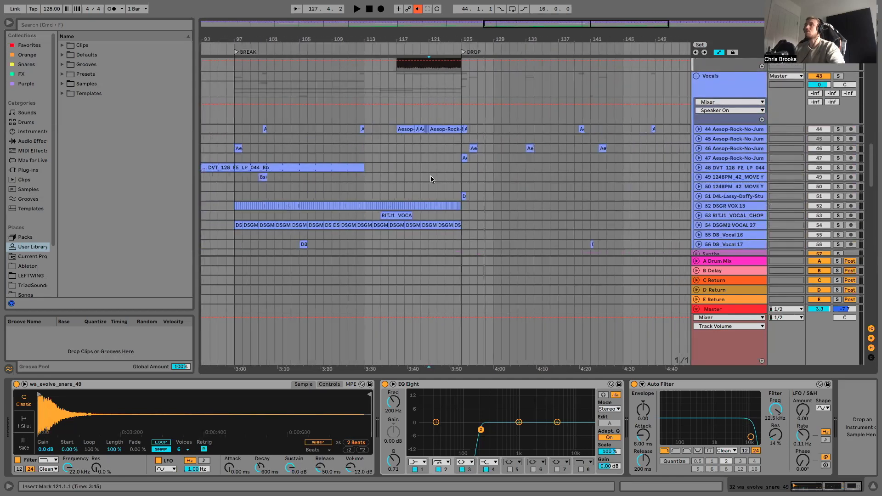
click(432, 177)
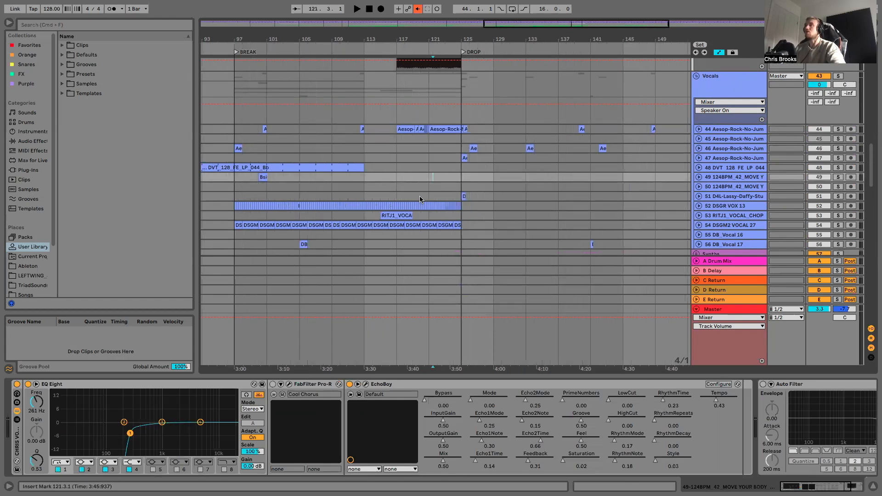
- Unfold and solo vocal track 44 Aesop-Rock-No-Jumper, and audition its clips from bar 117 until just after the drop
click(699, 129)
click(400, 163)
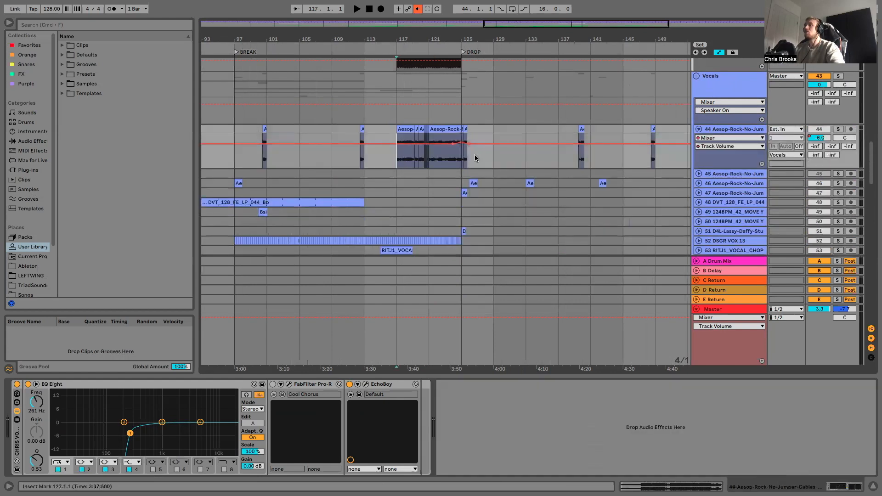
click(839, 130)
key(space)
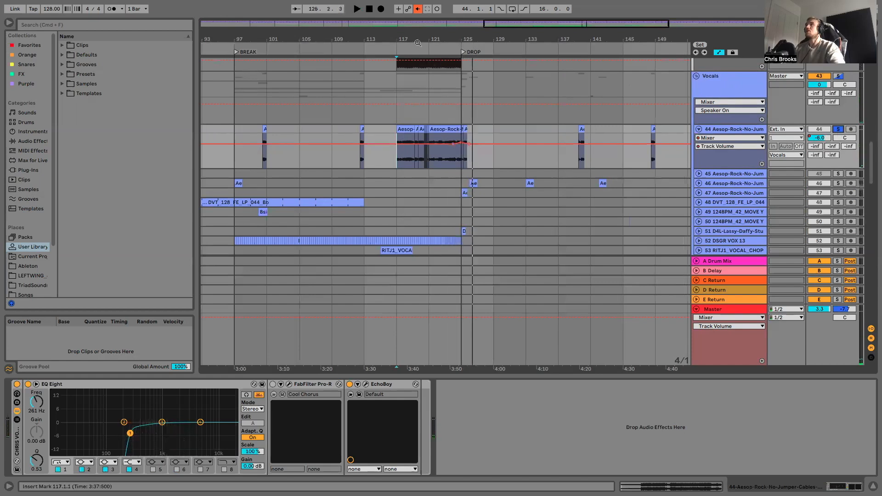
- Unfold vocal tracks 47 and 46 to show their clips just after the drop
drag(431, 39, 432, 99)
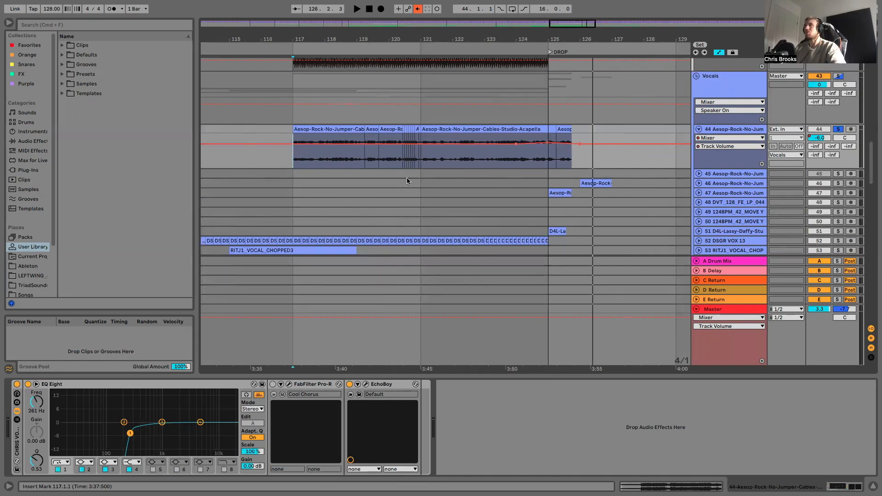
scroll(668, 151, right, 3)
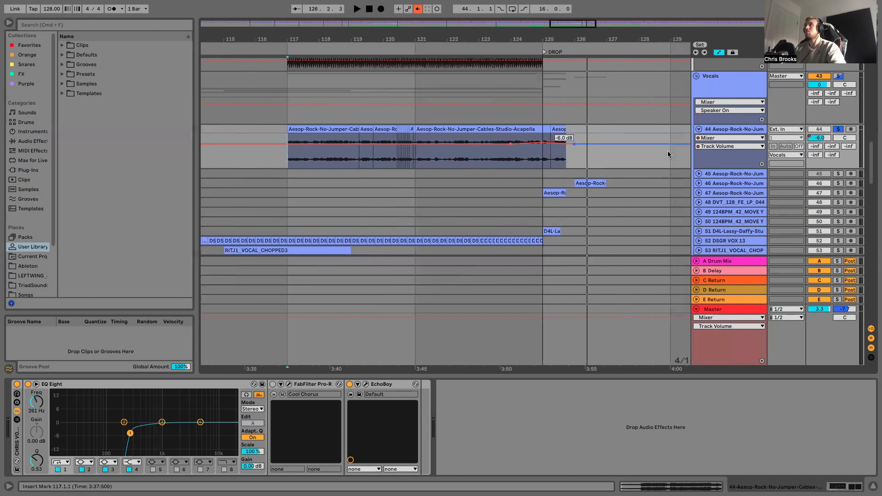
click(698, 197)
click(698, 189)
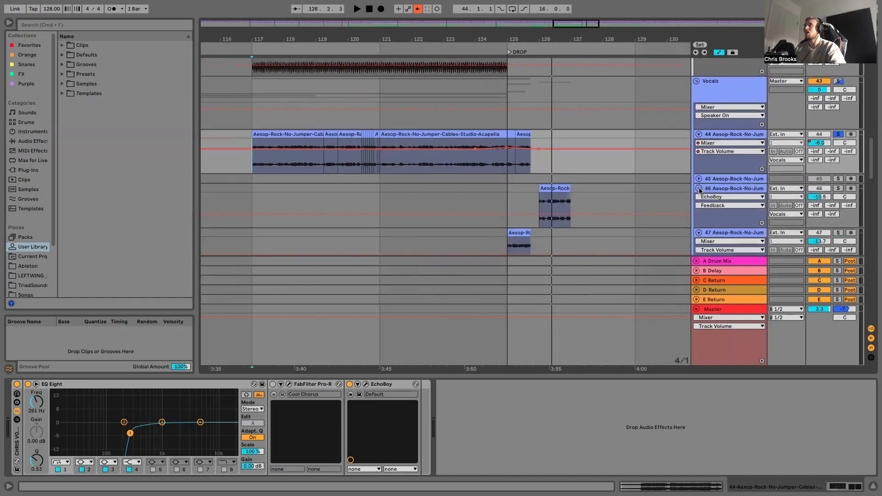
- Solo vocal tracks 46 and 47 alongside track 44, and set the fixed grid to 1 bar
scroll(791, 183, down, 1)
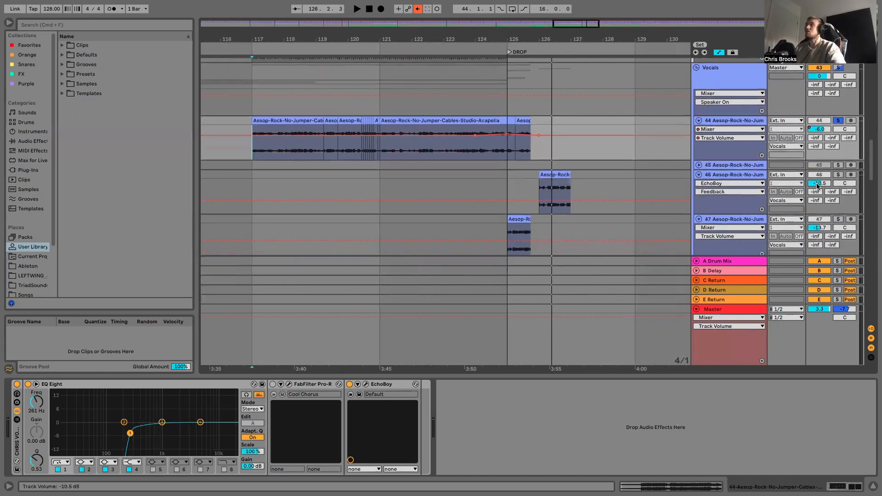
click(838, 174)
click(838, 219)
right_click(463, 189)
click(544, 301)
- Audition the soloed vocal tracks from bar 124 through the drop, stopping just after bar 127
click(473, 180)
key(space)
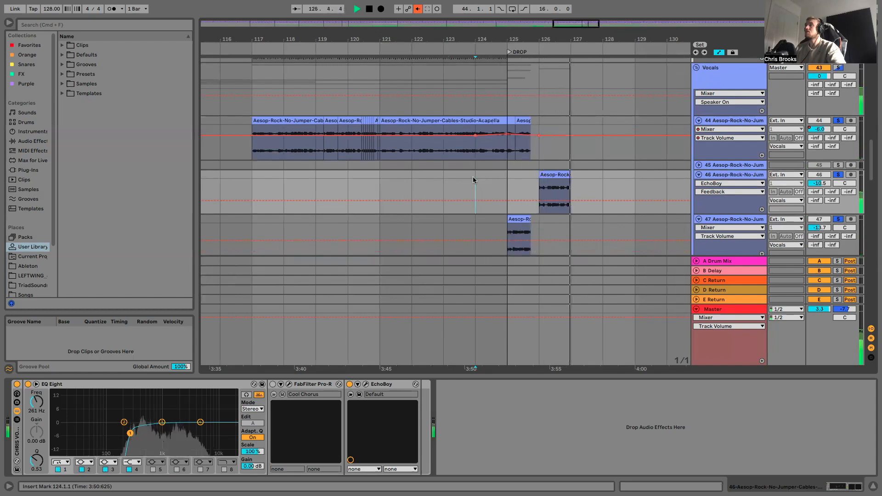
key(space)
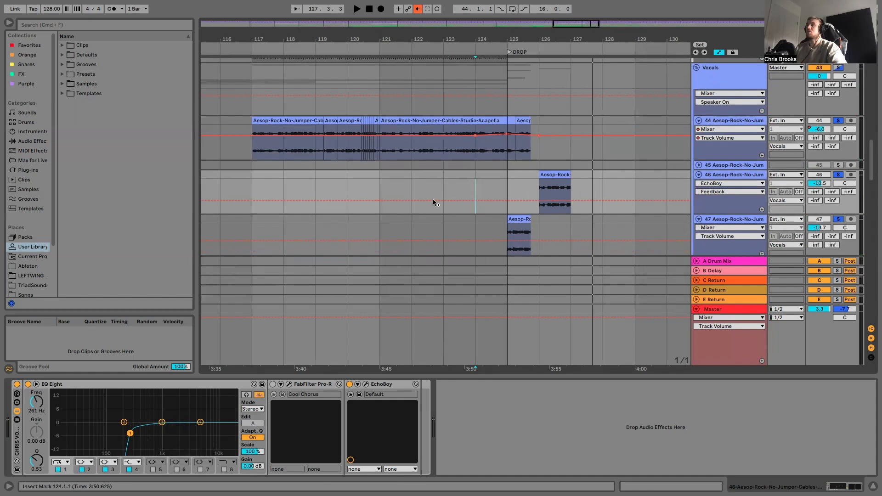
- Turn off the solos on vocal tracks 44, 46 and 47, and fold these three tracks
scroll(432, 199, down, 1)
drag(428, 37, 427, 22)
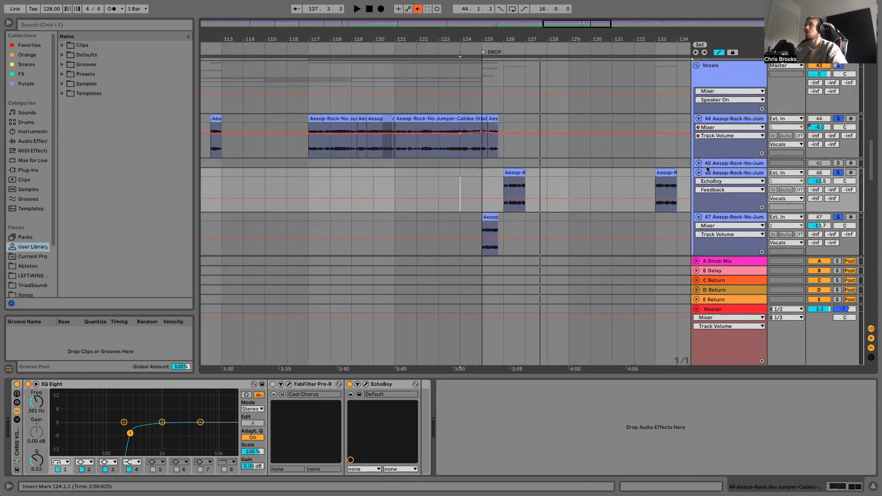
click(838, 173)
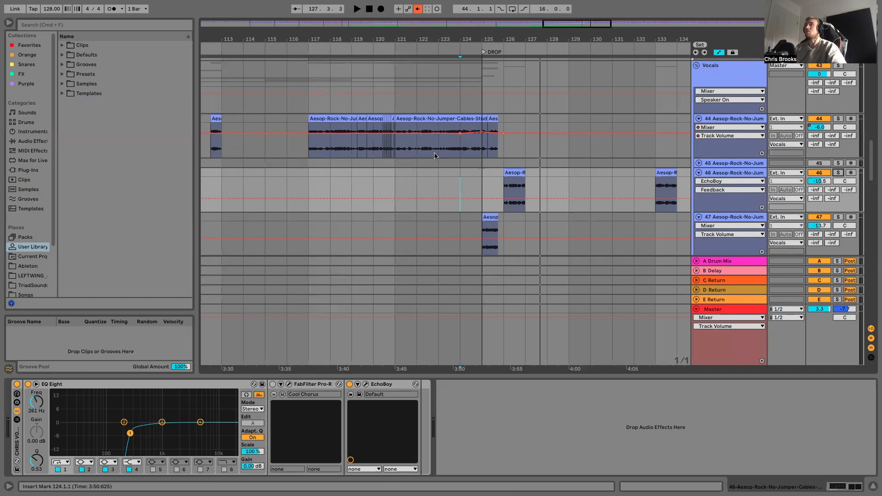
scroll(434, 154, down, 5)
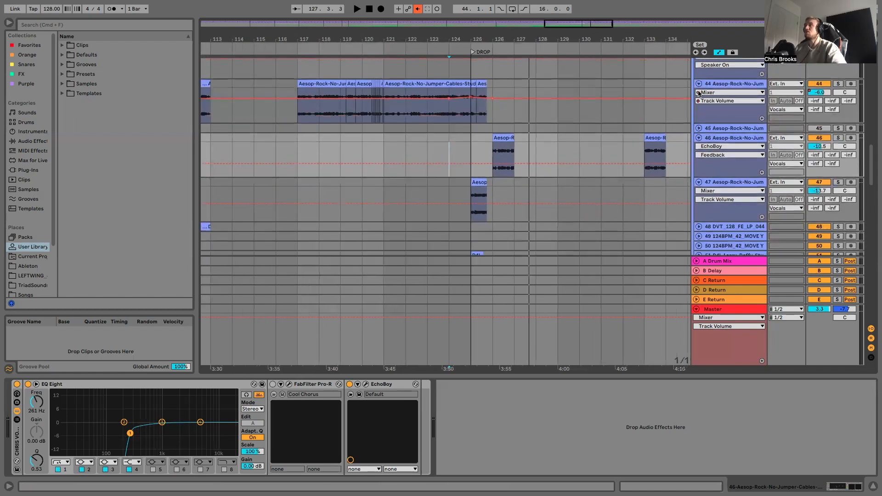
click(699, 84)
click(698, 102)
click(699, 113)
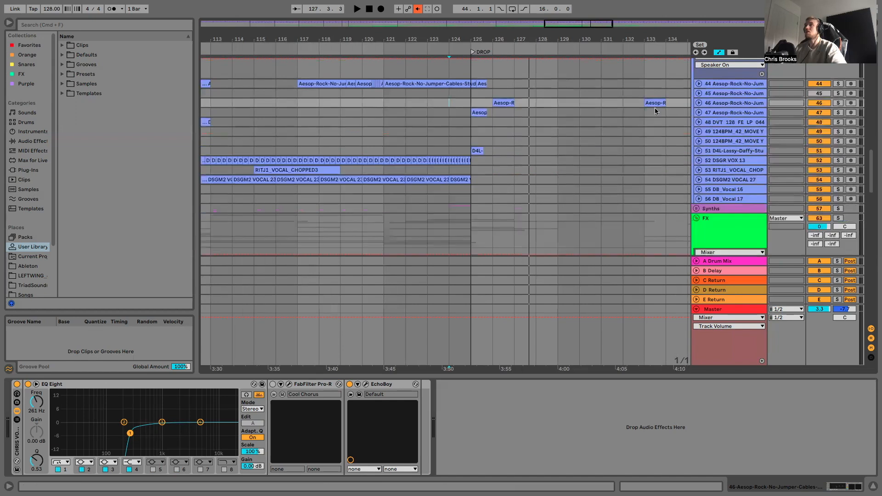
- Unfold vocal tracks 52 DSGR VOX 13 and 54 DSGM2 VOCAL 27 to show their clips from the break to the drop
drag(528, 36, 505, 36)
click(699, 160)
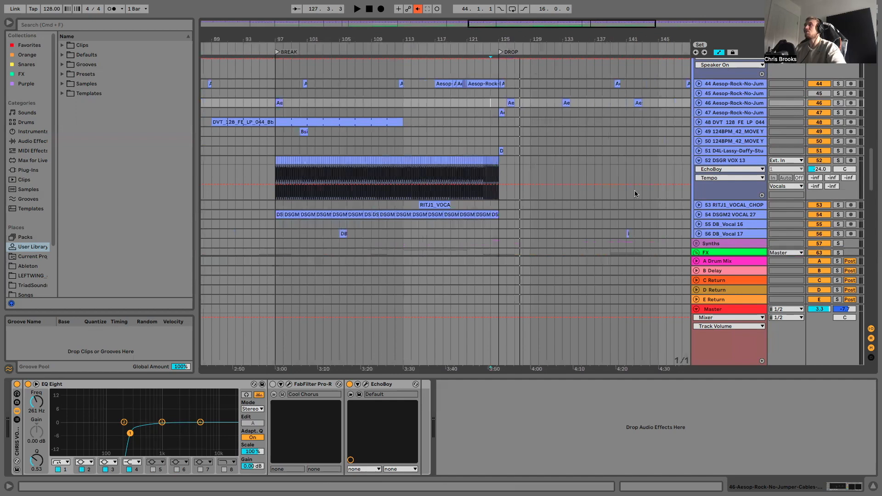
click(699, 214)
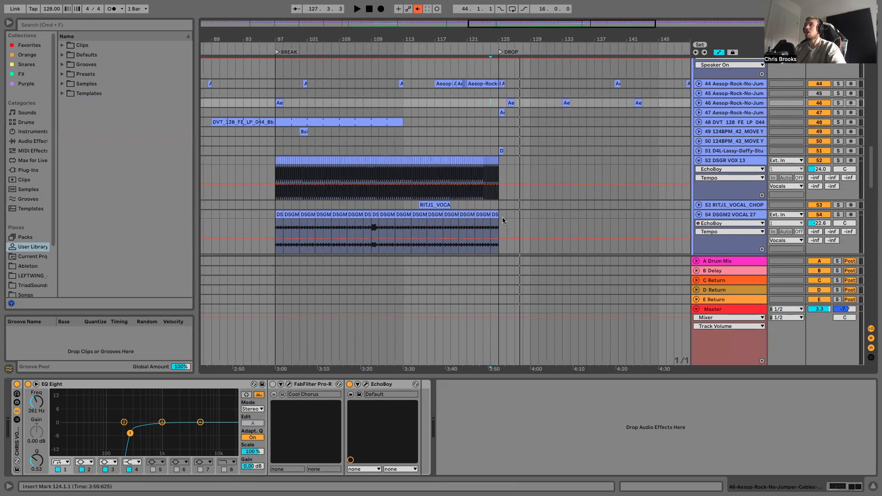
- Solo and audition vocal track 54 from bar 108, and vocal track 52 from bar 122 up to the drop
click(372, 225)
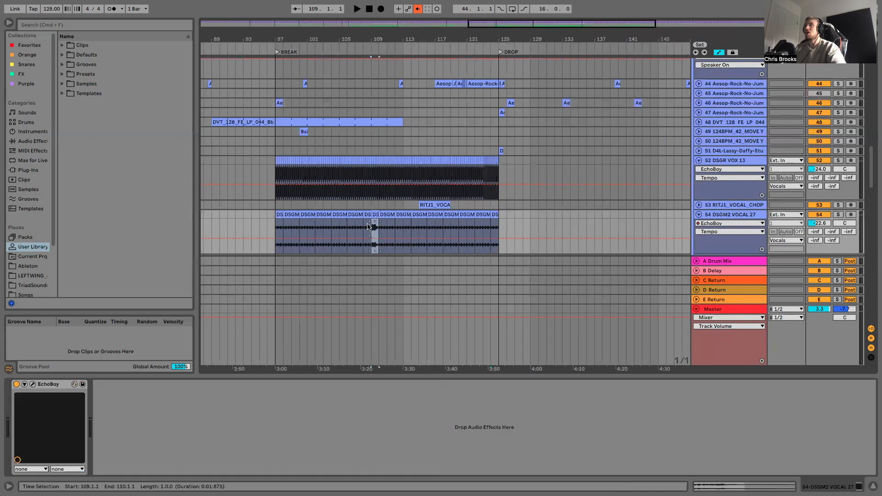
click(364, 226)
click(840, 214)
key(space)
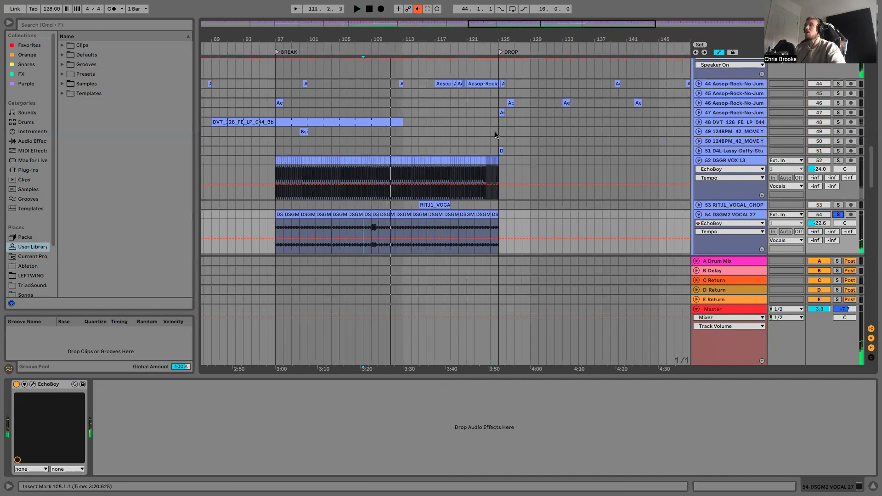
click(481, 133)
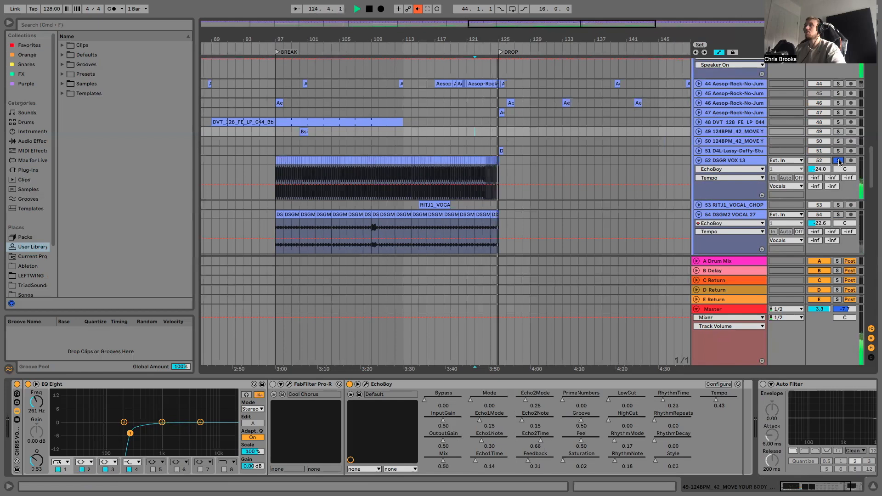
- Unfold and solo vocal track 48, and audition its loop from bar 92 and again from bar 112 to the clip's end
click(702, 123)
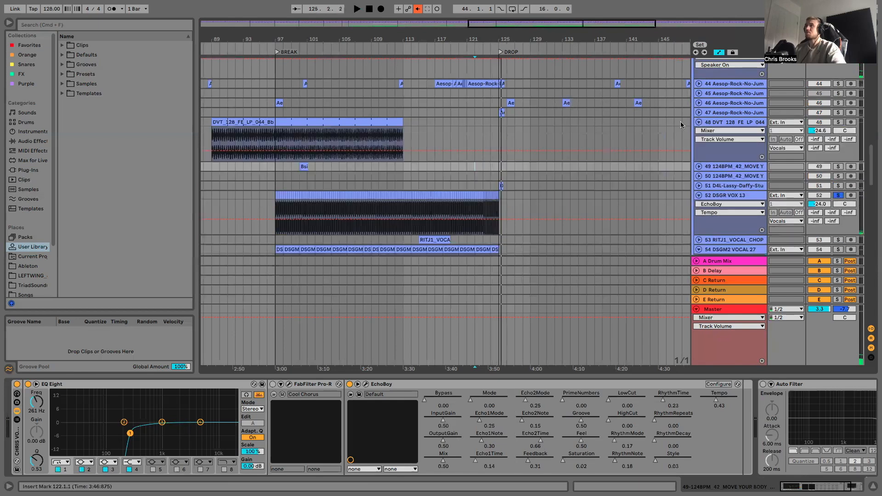
click(240, 99)
scroll(258, 120, left, 1)
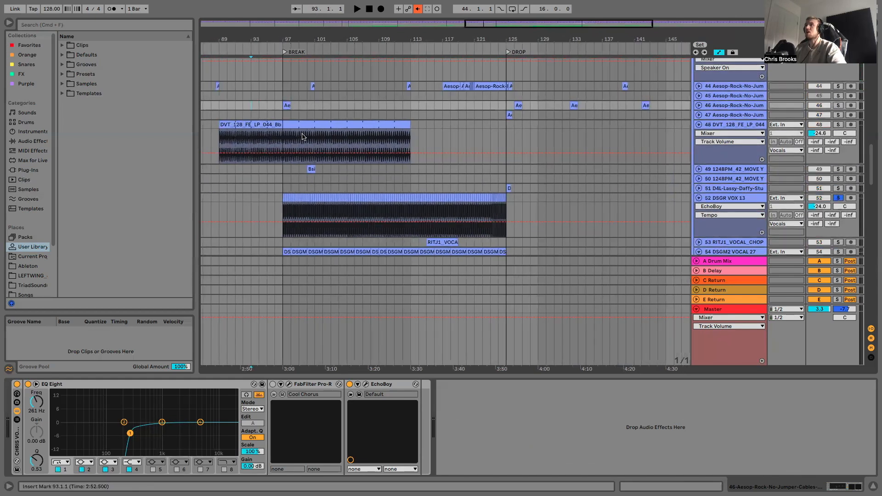
click(839, 126)
key(space)
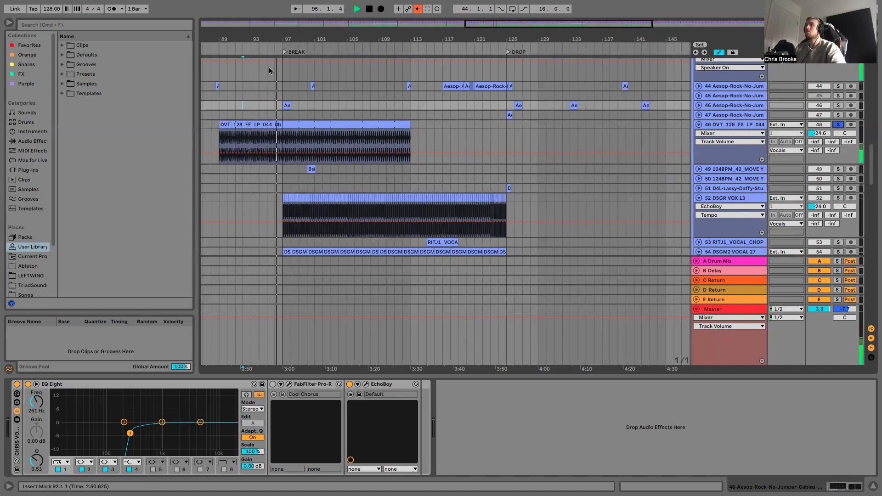
click(402, 96)
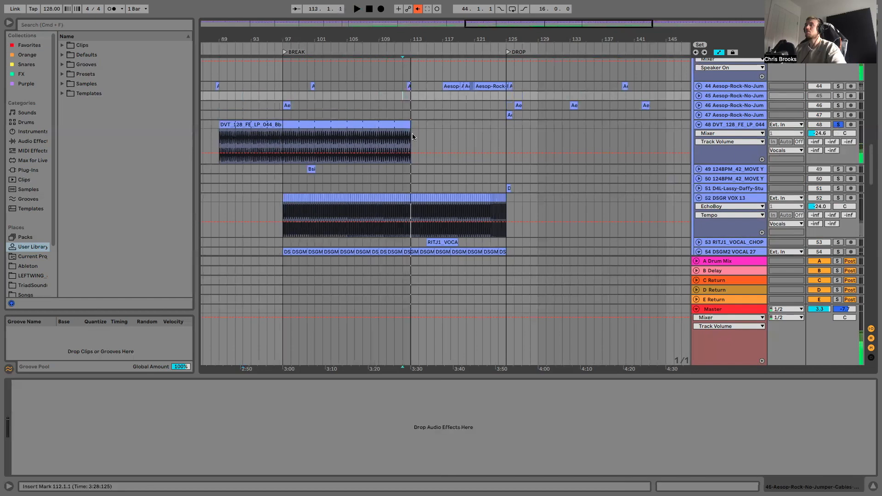
- Examine the Fills, Drums, Bass and Vocals tracks across the section from the break to the drop
scroll(412, 137, down, 3)
scroll(411, 145, down, 1)
scroll(418, 152, up, 10)
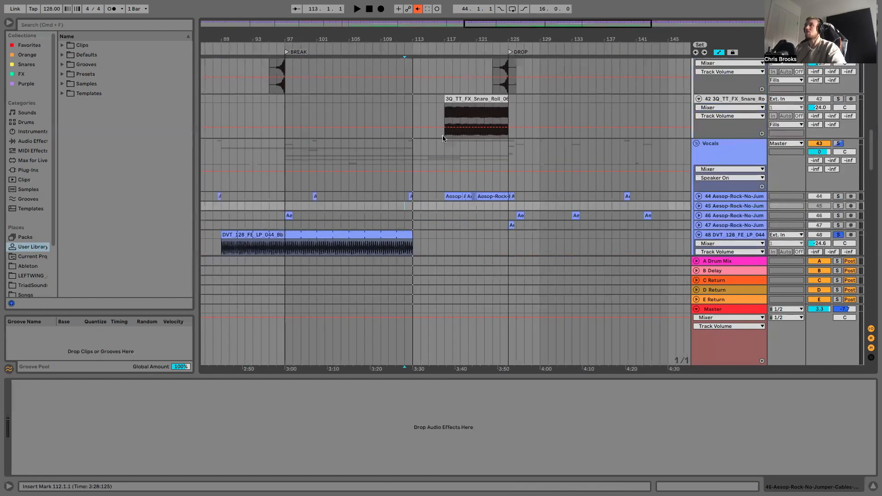
scroll(439, 136, up, 3)
scroll(457, 133, up, 20)
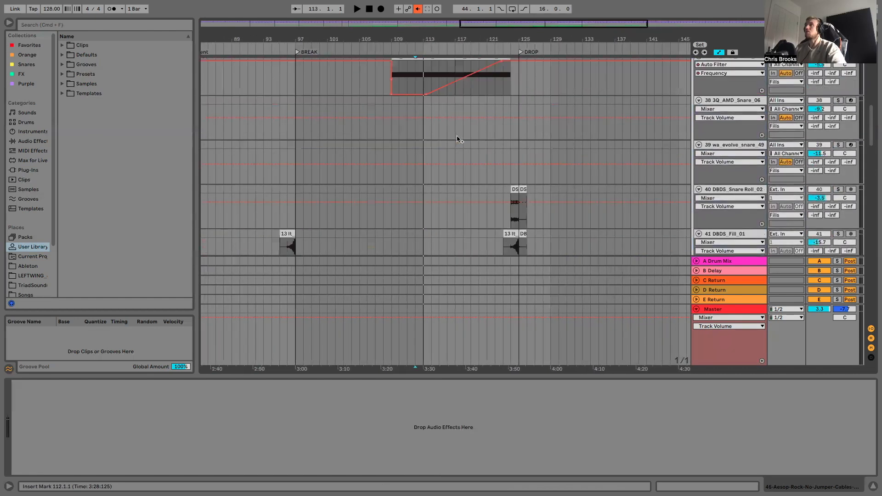
scroll(456, 138, up, 15)
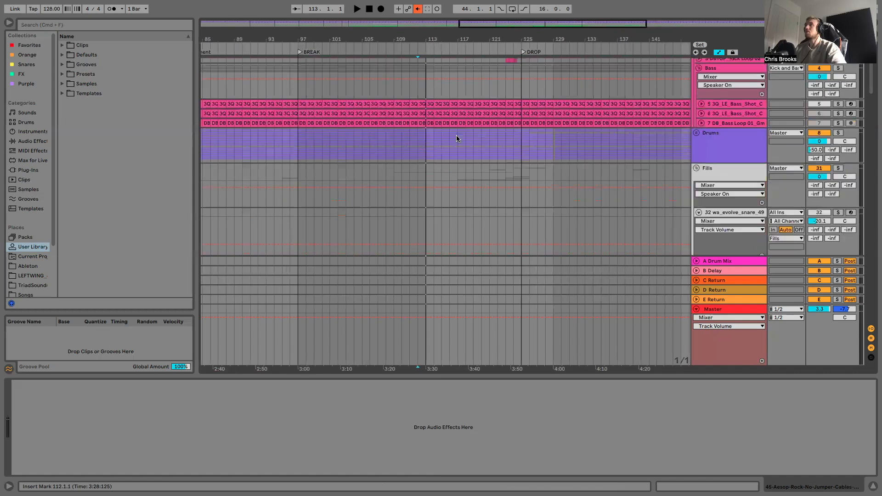
scroll(457, 139, down, 20)
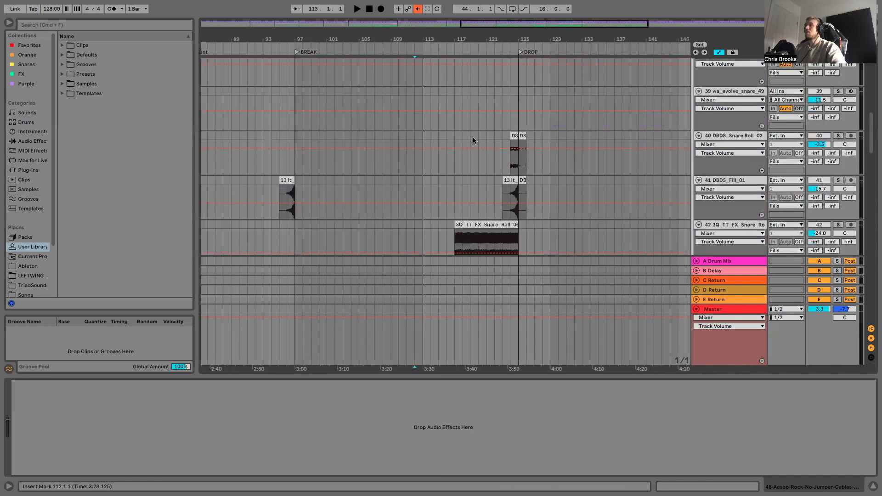
scroll(473, 137, down, 15)
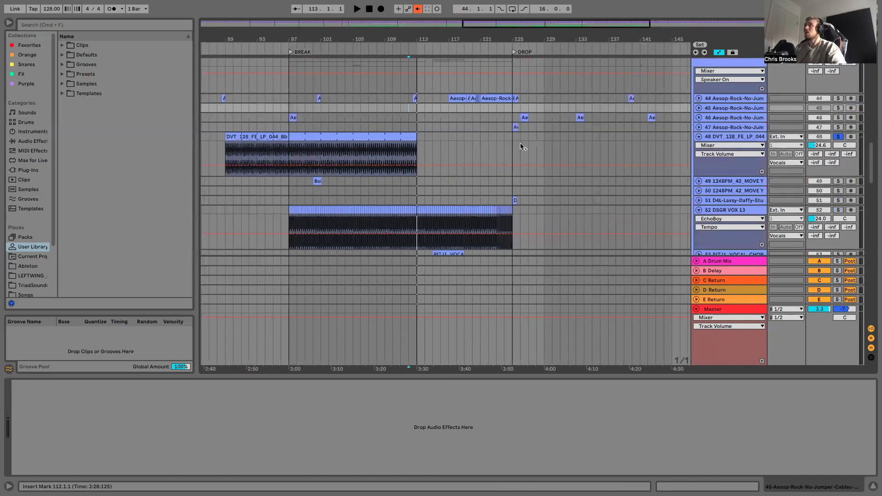
- Unfold and solo the Synths group, and start playback from bar 113
click(696, 137)
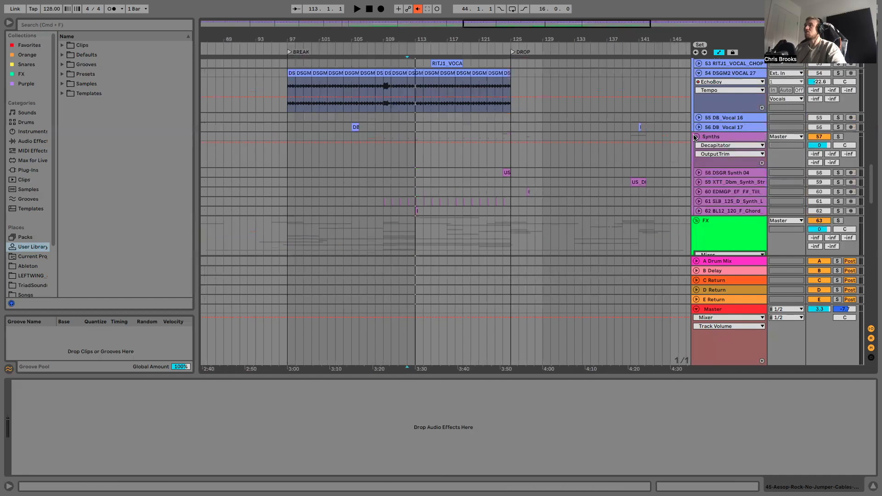
scroll(390, 177, down, 1)
click(412, 175)
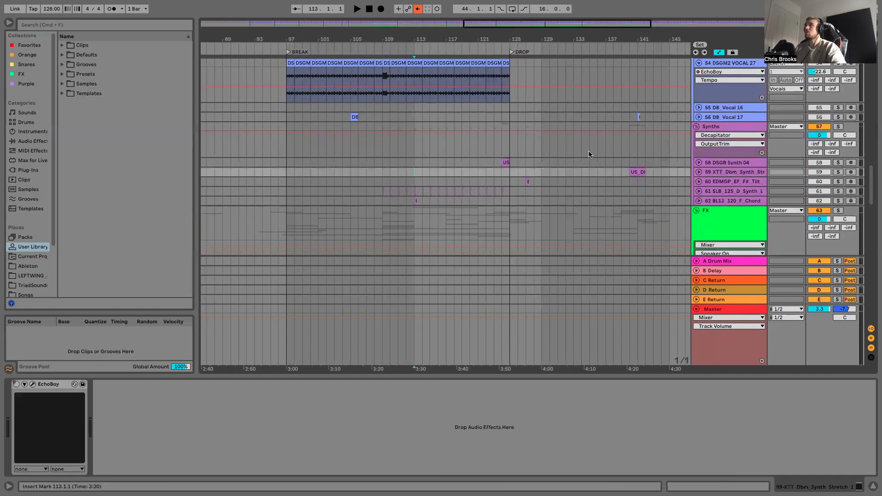
click(839, 127)
key(space)
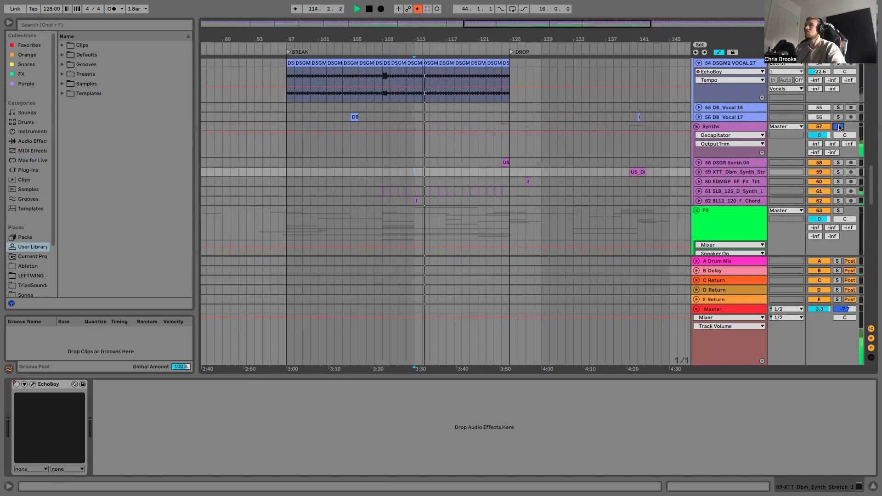
- Unfold synth tracks 58 to 62 during playback to show their clips, stopping within bar 117
click(698, 201)
click(699, 192)
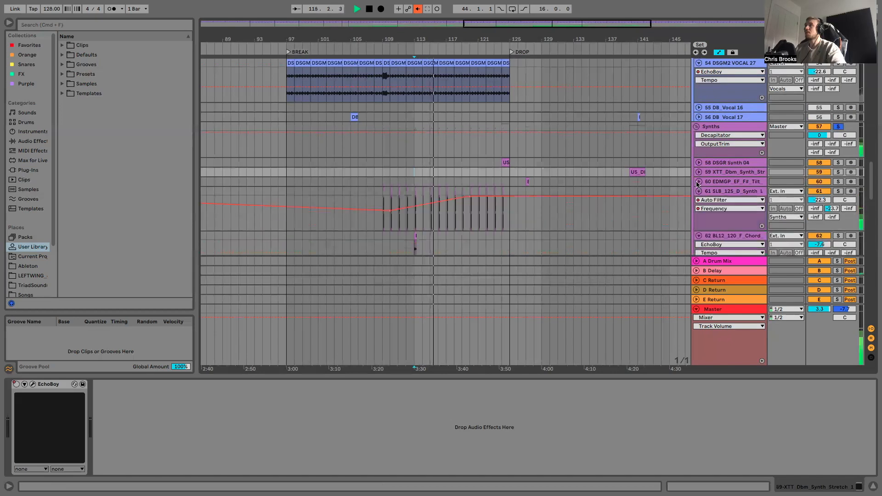
click(699, 181)
click(699, 171)
click(699, 163)
scroll(678, 167, down, 5)
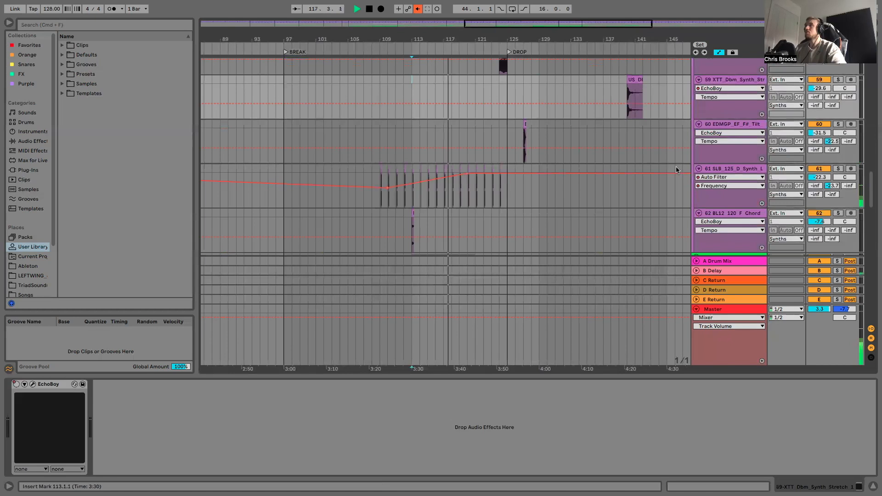
key(space)
scroll(675, 170, down, 2)
scroll(674, 166, up, 3)
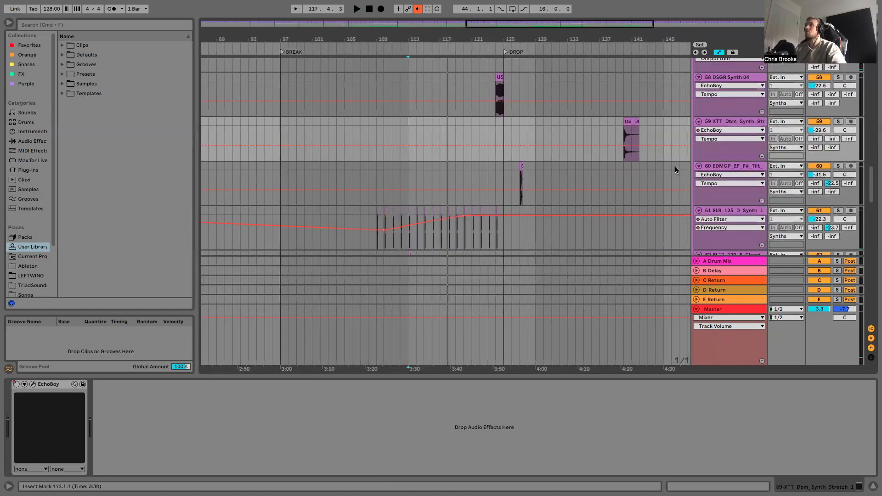
- Set the fixed grid to 1/8 for a close view of the synth clips around the drop
drag(500, 39, 463, 63)
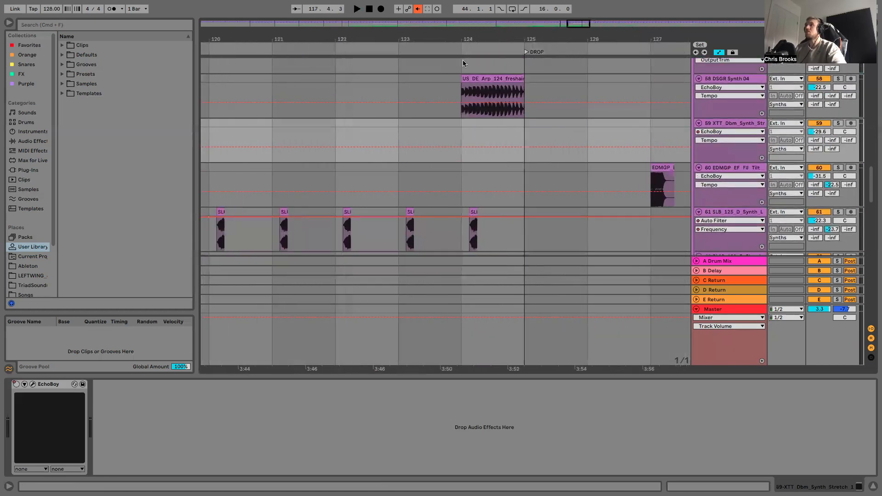
right_click(384, 85)
click(457, 205)
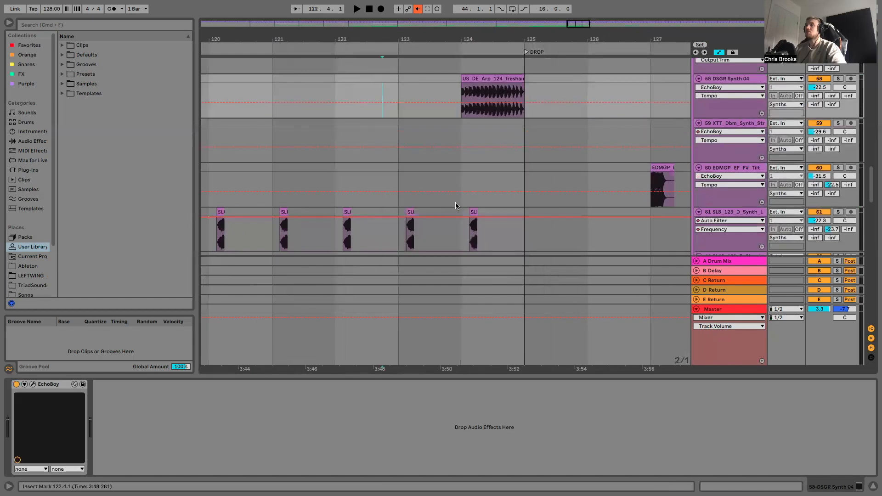
right_click(405, 130)
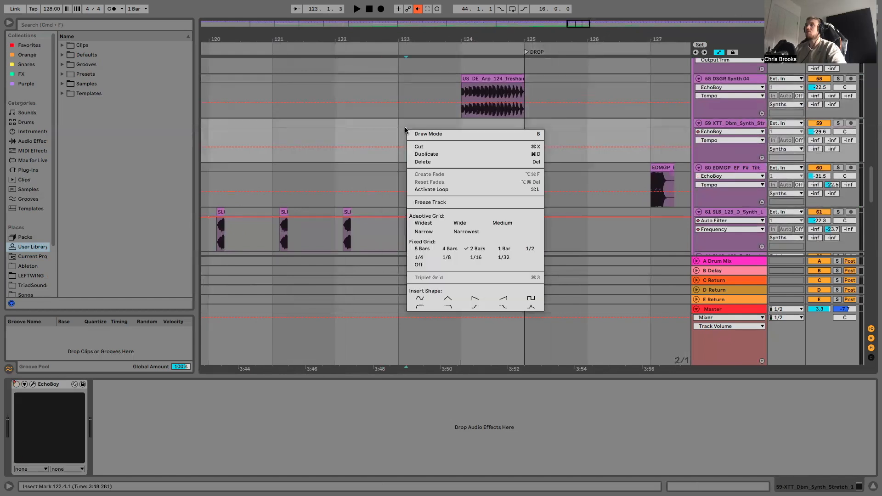
click(450, 260)
click(438, 120)
- Solo track 58 DSGR Synth 04, and audition its arp clip from bar 123 into the drop
scroll(641, 130, up, 2)
scroll(744, 131, up, 1)
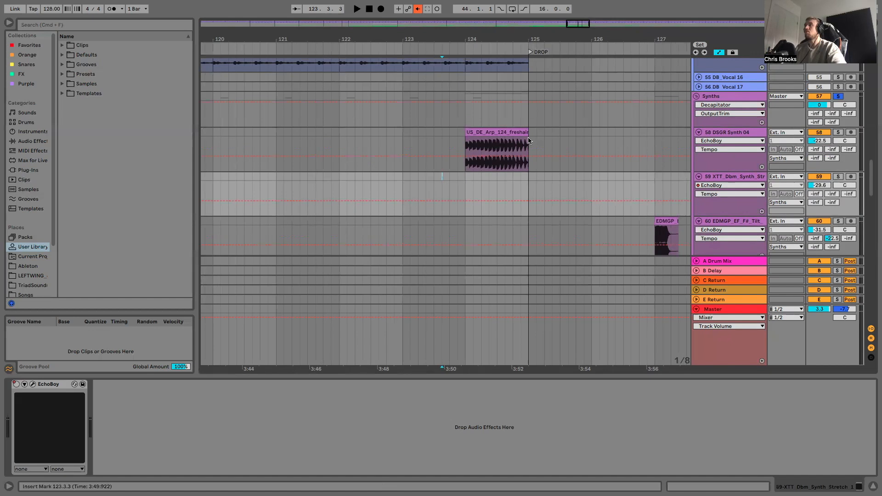
click(432, 140)
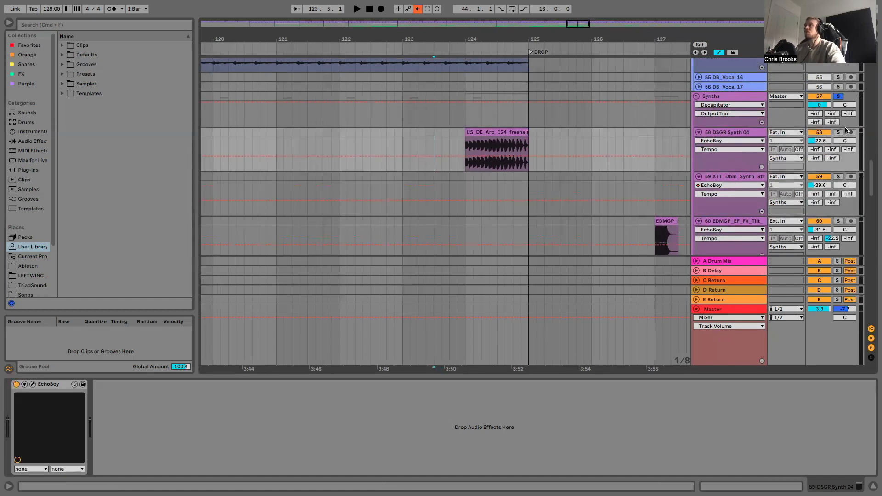
click(839, 132)
key(space)
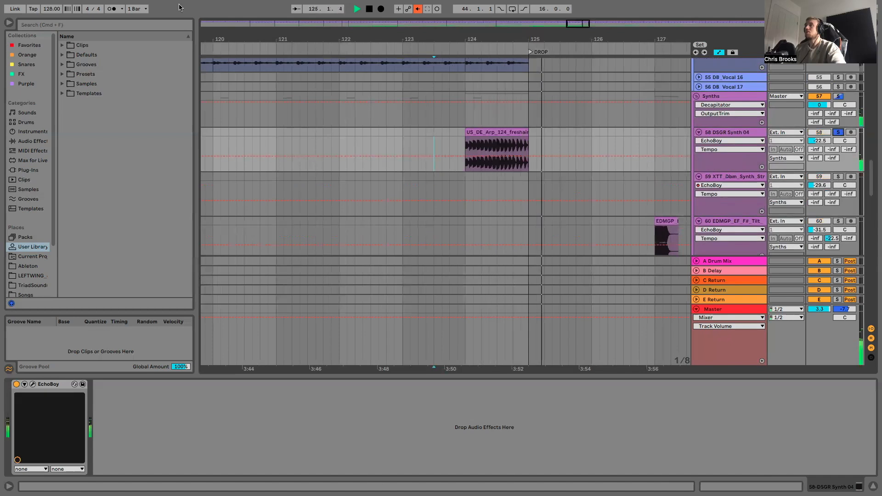
- Turn off the synth solo, and audition the full mix from bar 122 through the drop, stopping within bar 130
drag(335, 34, 334, 14)
click(838, 133)
key(space)
click(351, 138)
key(space)
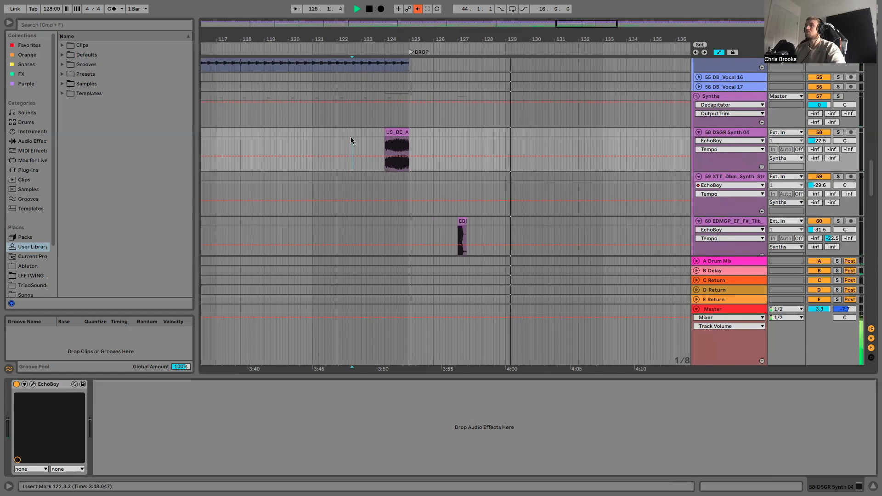
key(space)
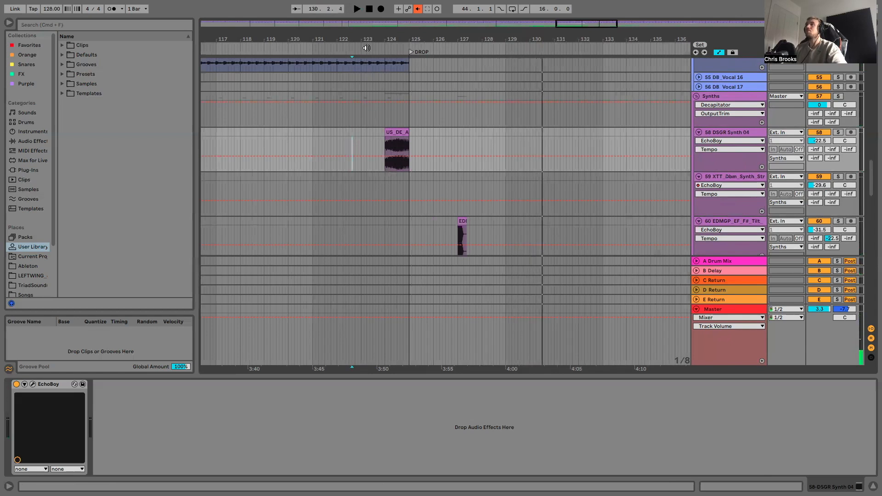
- Examine the vocal, synth and FX tracks around the drop for the sounds that lead out of the break
drag(368, 39, 367, 94)
scroll(437, 166, down, 1)
drag(423, 38, 423, 3)
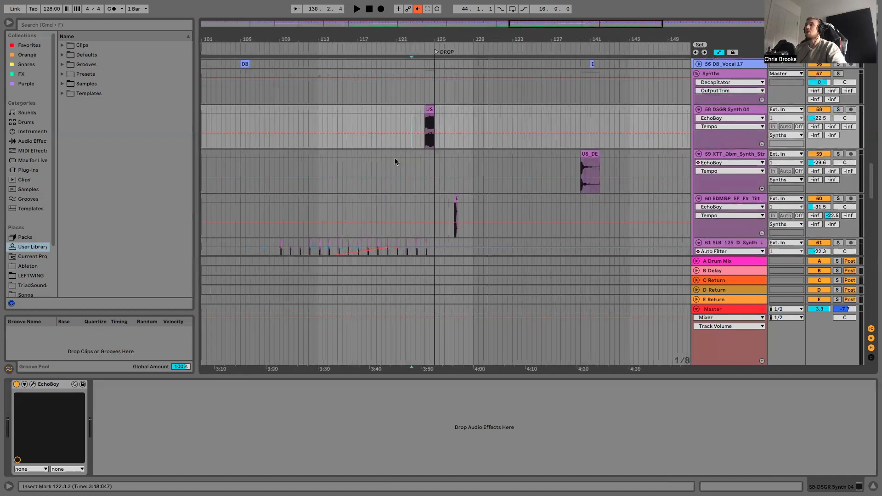
scroll(395, 158, down, 2)
scroll(395, 158, up, 10)
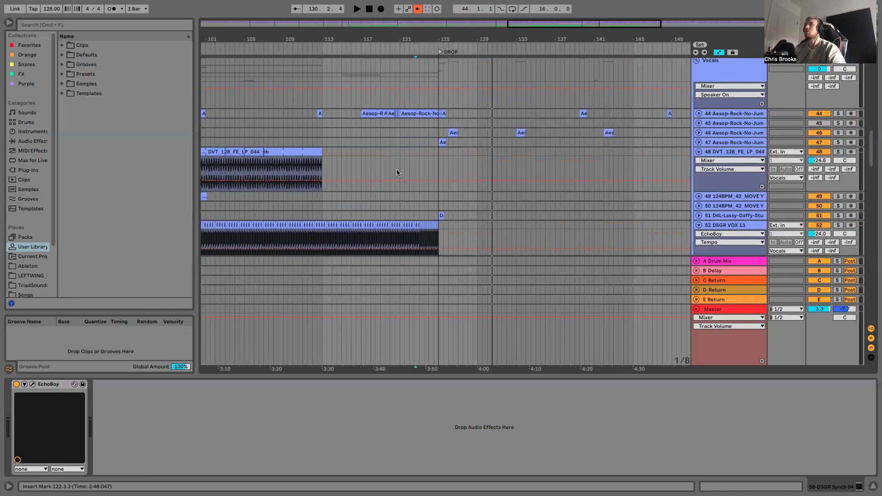
scroll(397, 173, down, 6)
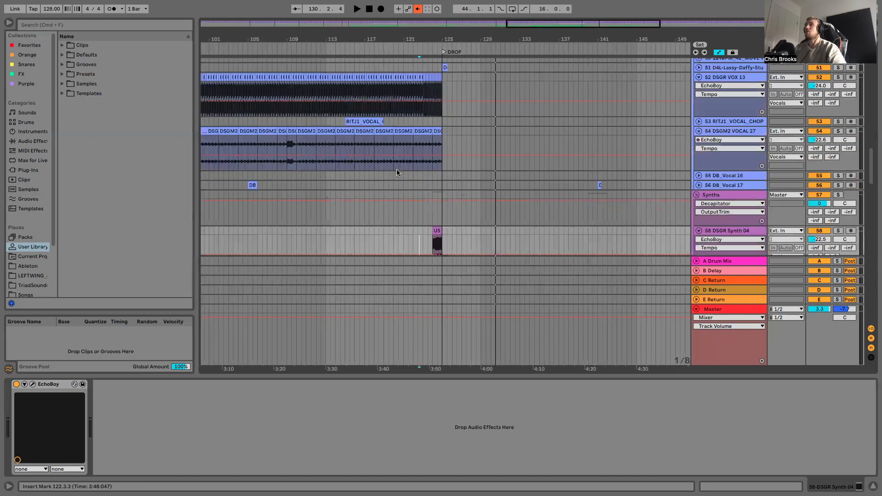
scroll(397, 173, down, 8)
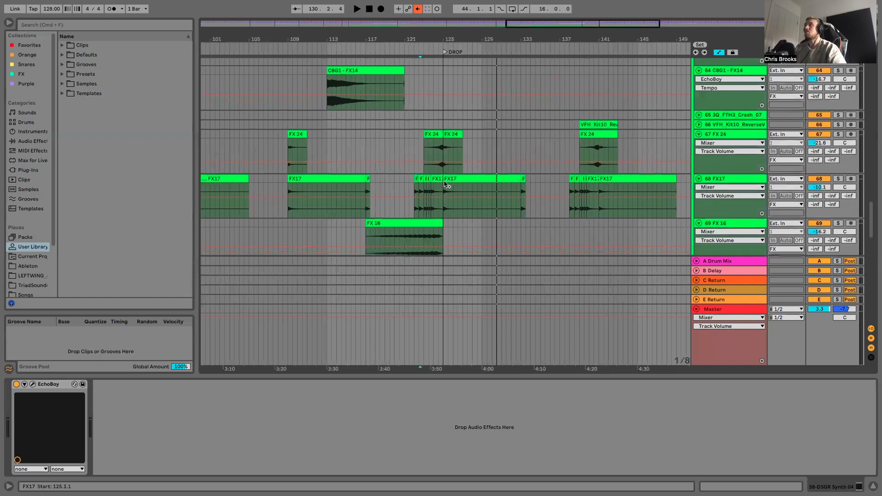
scroll(444, 183, down, 4)
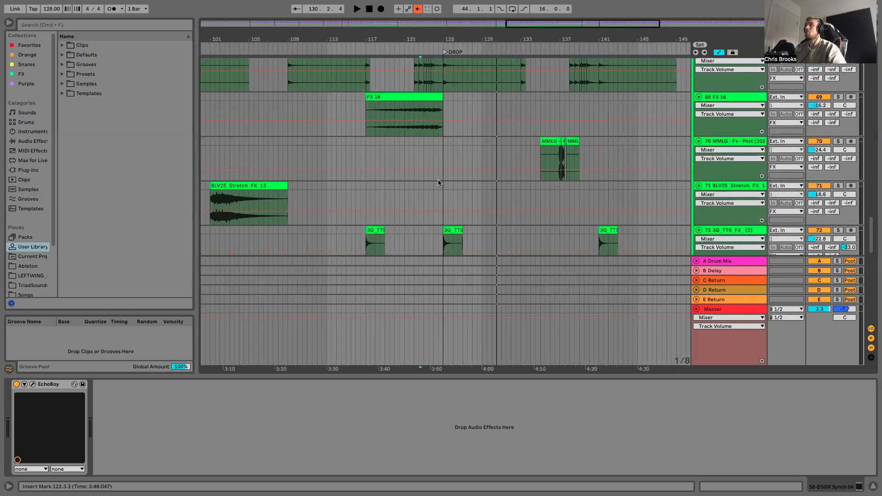
scroll(439, 183, down, 1)
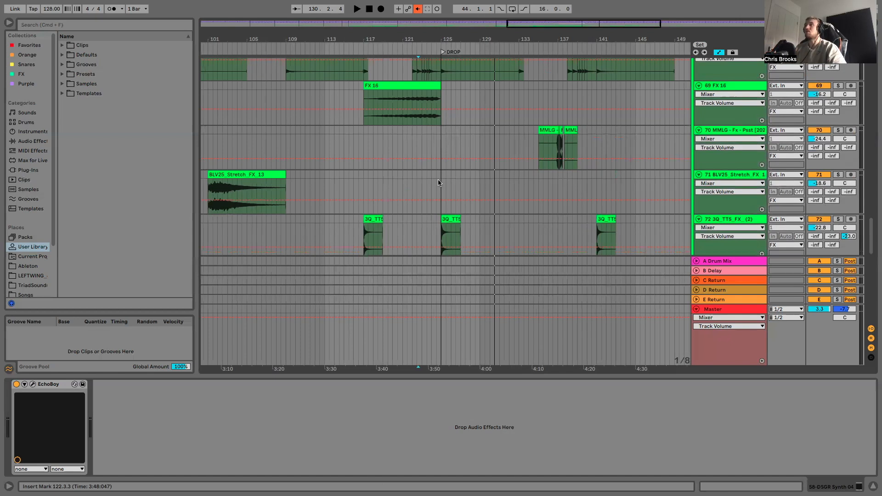
scroll(438, 183, up, 4)
scroll(440, 171, up, 8)
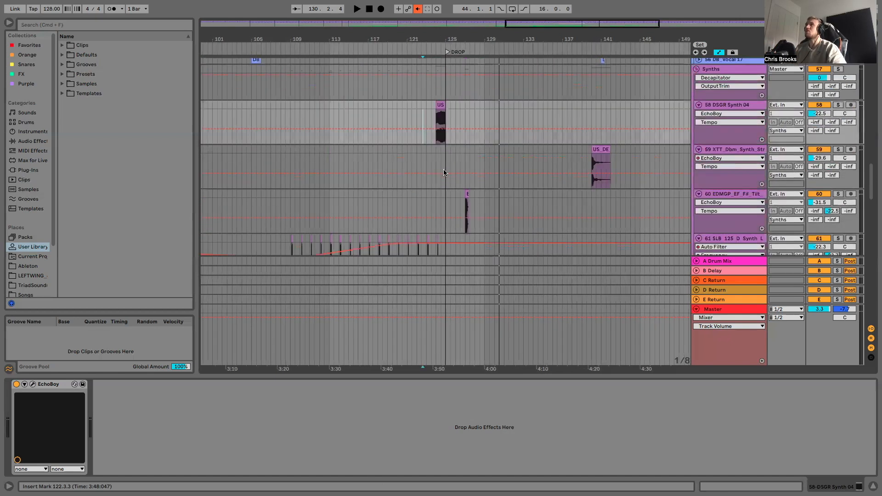
- Set the fixed grid to 4 bars, and select bars 125 to 129 on track 60 around its clip after the drop
click(434, 209)
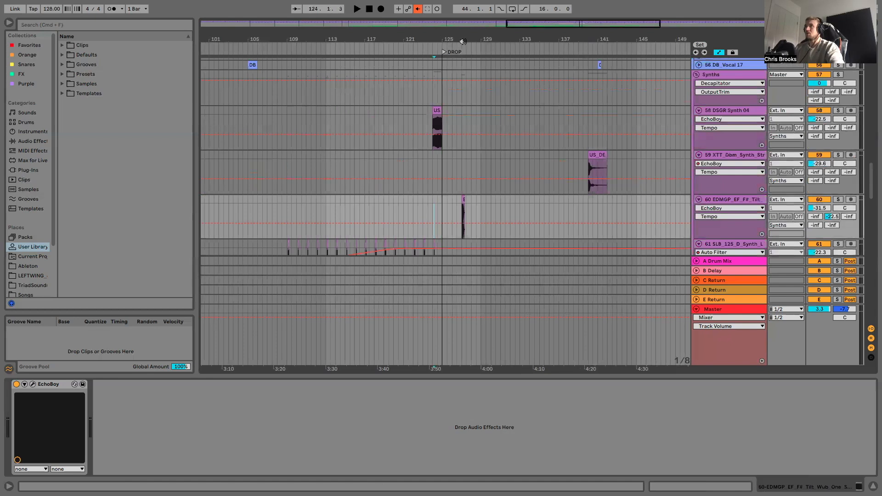
drag(463, 41, 463, 41)
drag(453, 166, 454, 185)
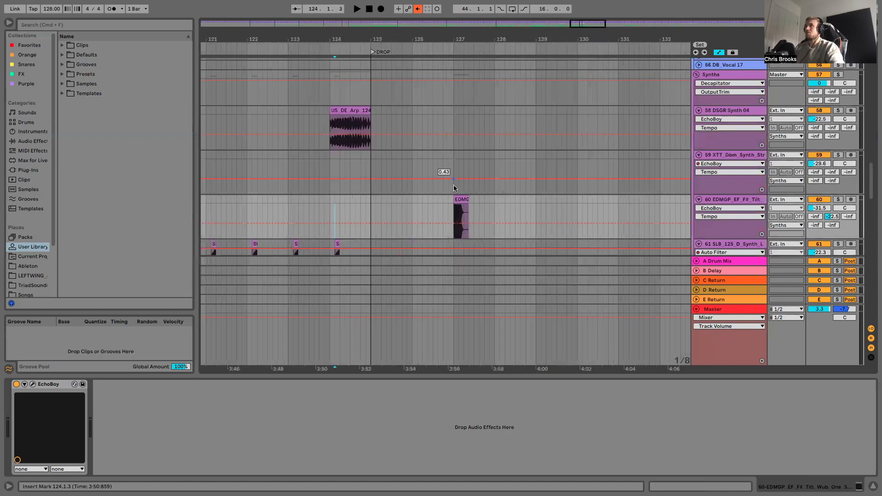
right_click(421, 212)
click(465, 333)
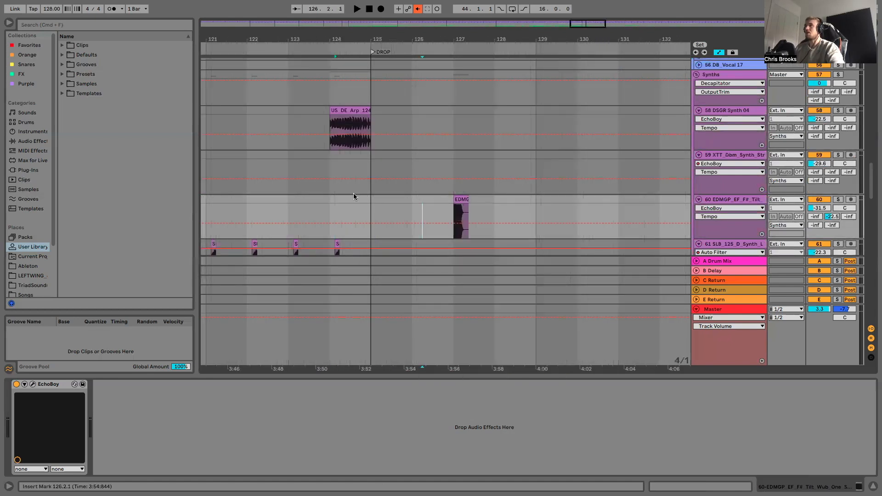
drag(366, 198, 518, 199)
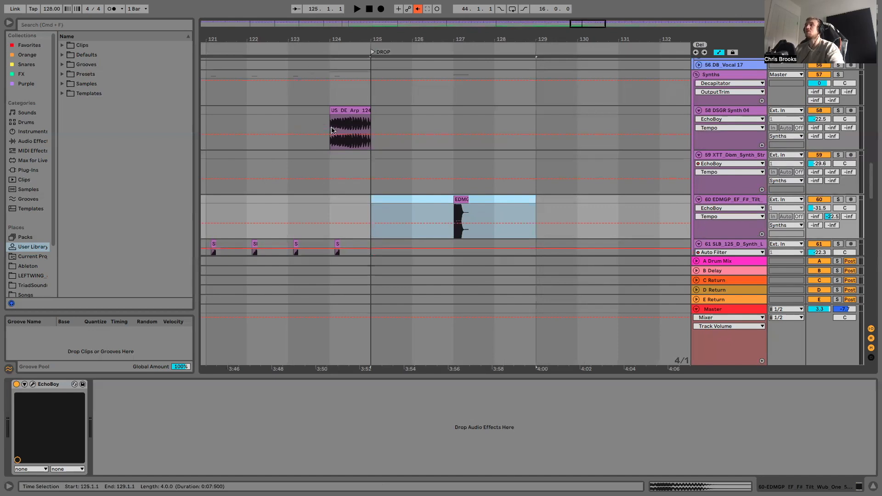
- Refine the fixed grid to 2 bars and finally to 1 bar for the synth tracks around the drop
scroll(453, 207, up, 10)
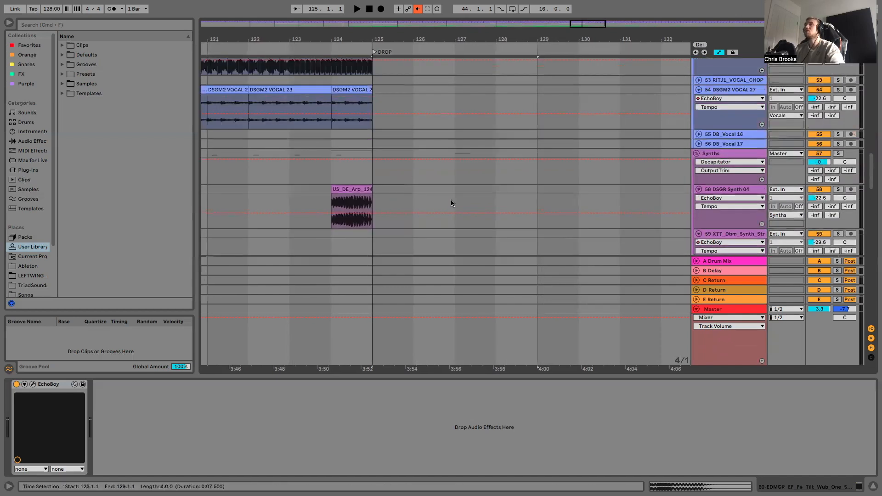
scroll(529, 193, up, 3)
scroll(508, 179, down, 6)
scroll(509, 182, down, 5)
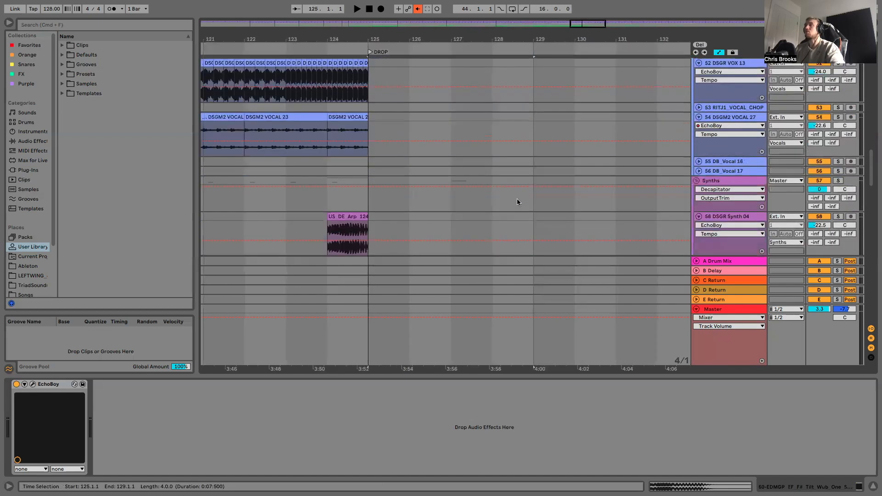
right_click(535, 215)
click(616, 306)
scroll(495, 240, down, 8)
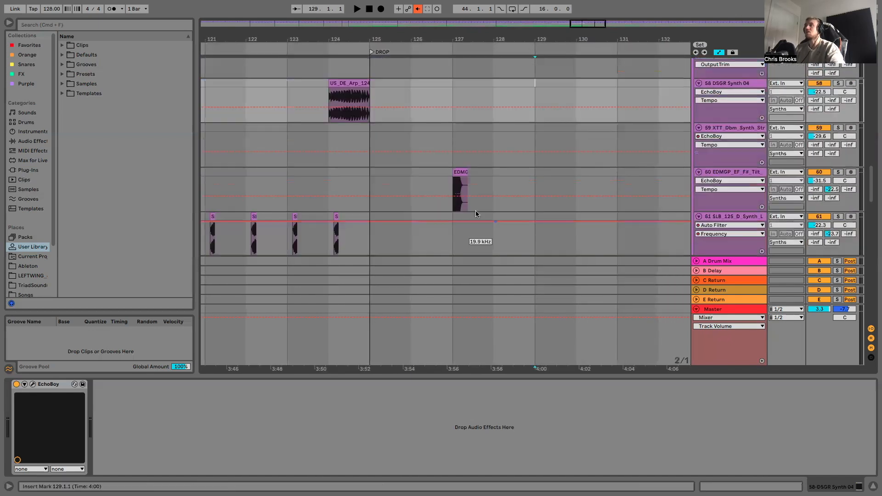
right_click(416, 89)
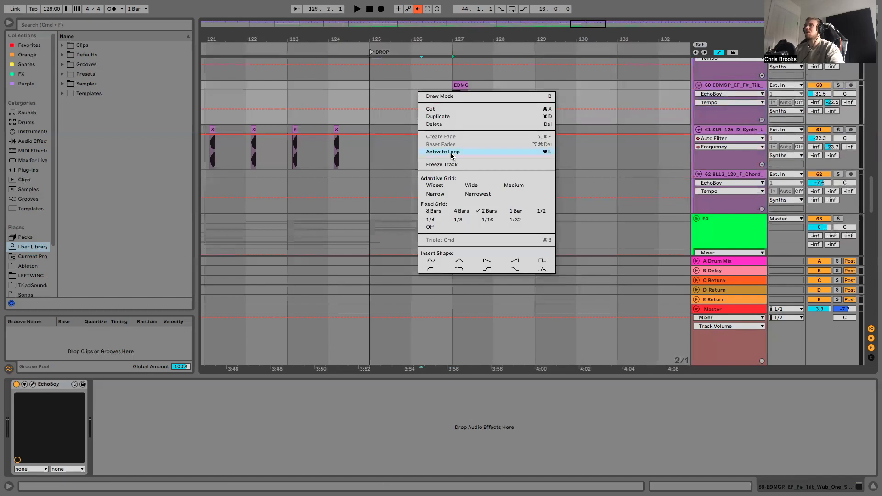
click(514, 210)
scroll(652, 120, up, 2)
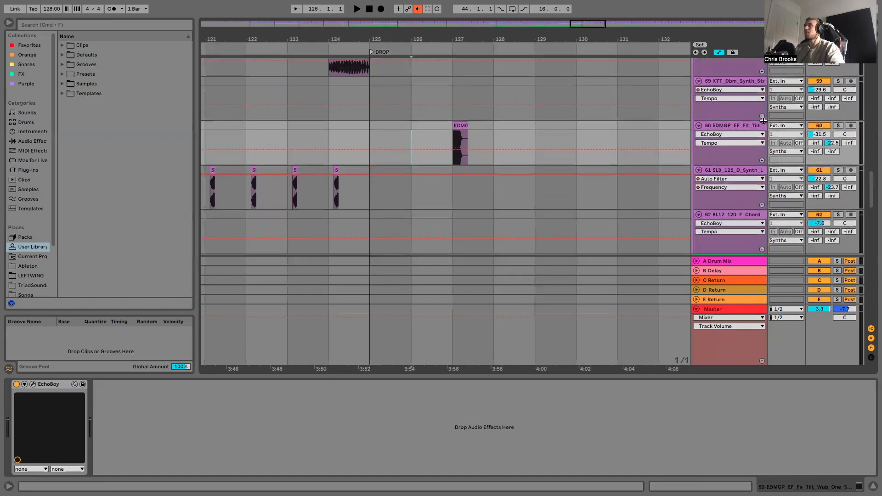
- Audition track 60's clip soloed from bar 127, and the full mix from bar 124 through the drop, stopping within bar 130
click(449, 132)
key(space)
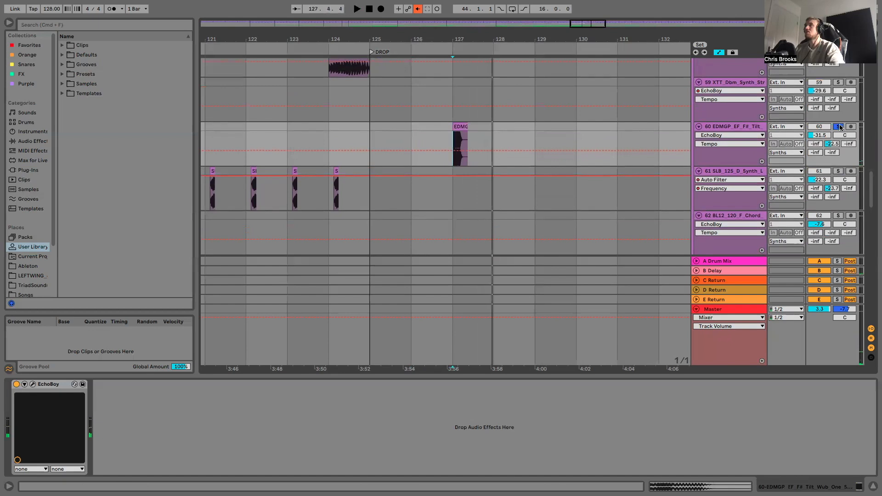
click(313, 126)
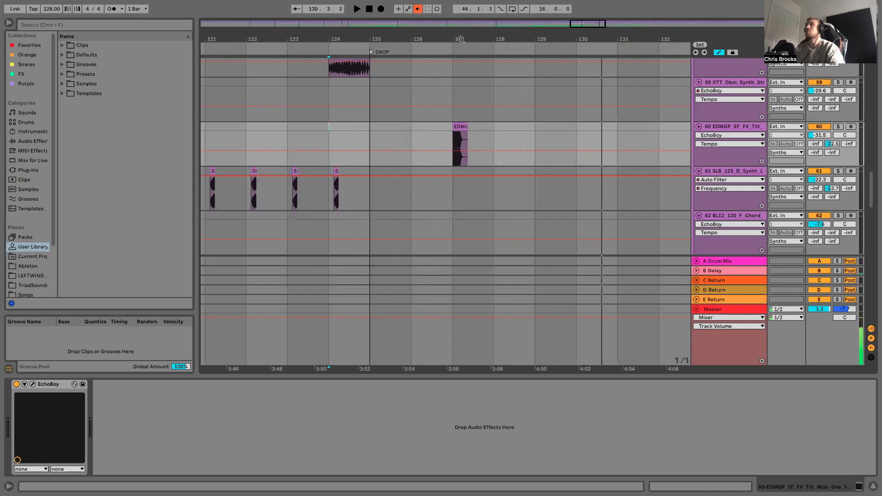
drag(462, 39, 461, 141)
scroll(460, 142, up, 6)
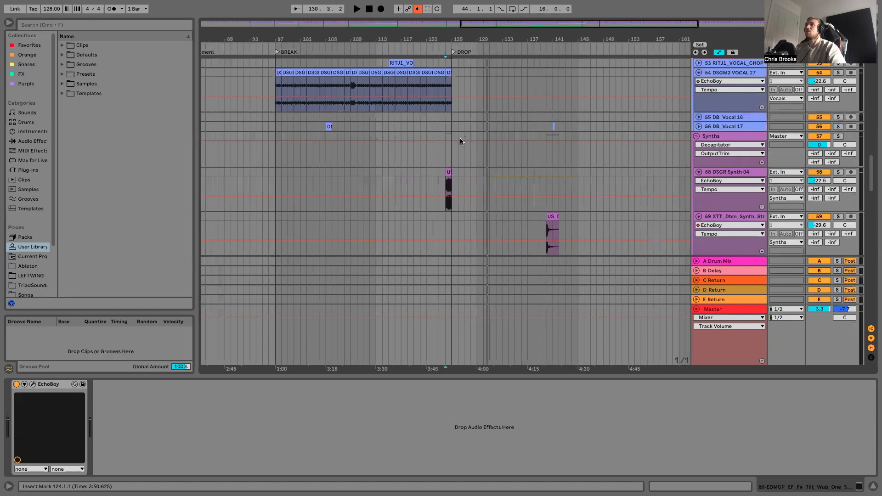